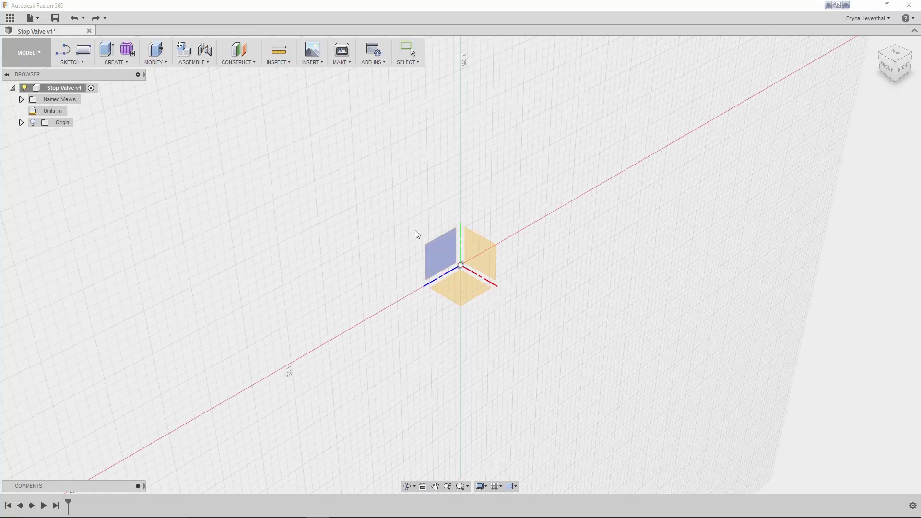
On the front plane, sketch a 2.00 in diameter circle centred on the origin.
{"action": "left_click", "coordinate": [478, 254]}
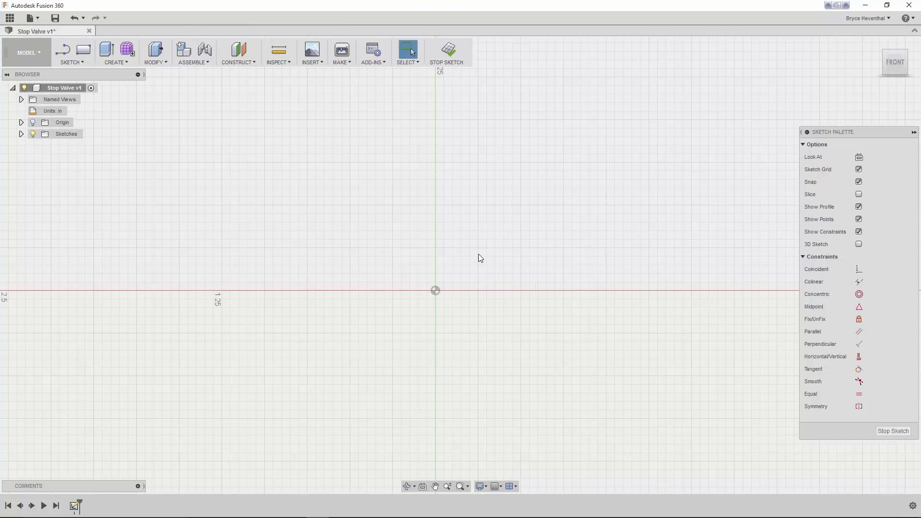
{"action": "left_click", "coordinate": [83, 63]}
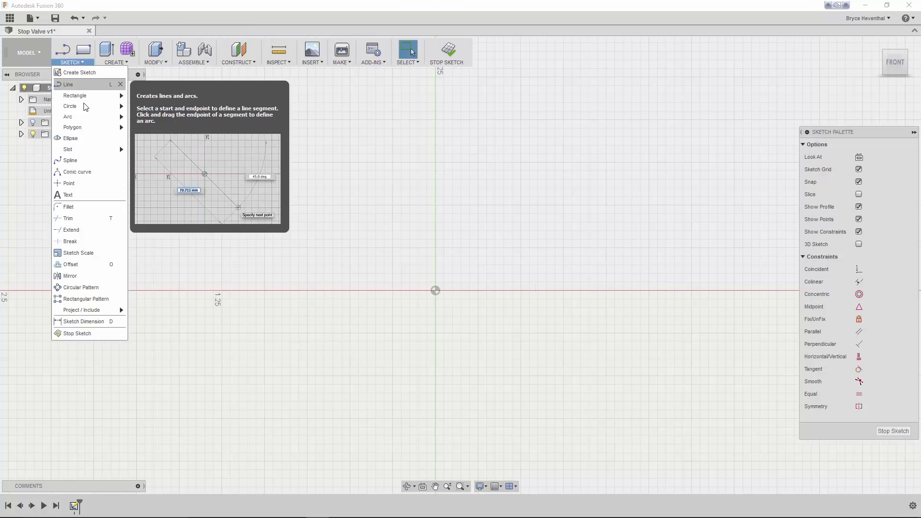
{"action": "mouse_move", "coordinate": [99, 110]}
{"action": "left_click", "coordinate": [151, 108]}
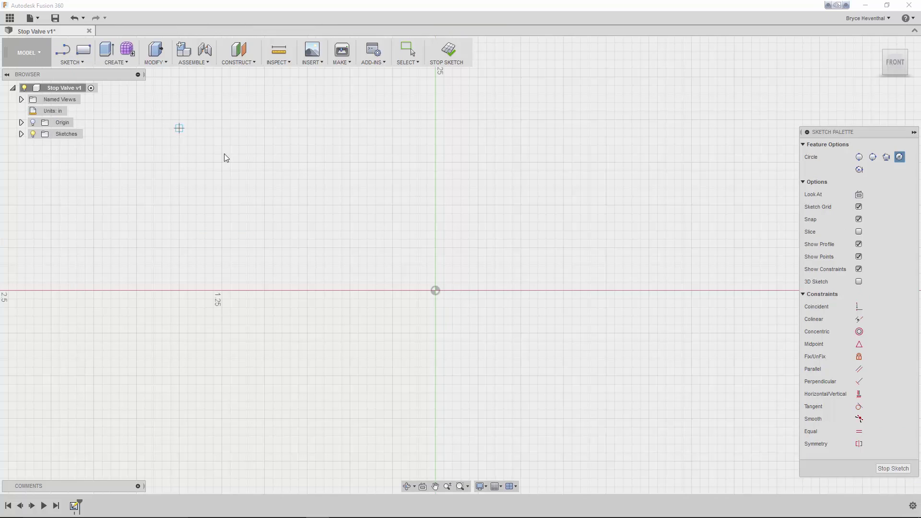
{"action": "left_click", "coordinate": [435, 290]}
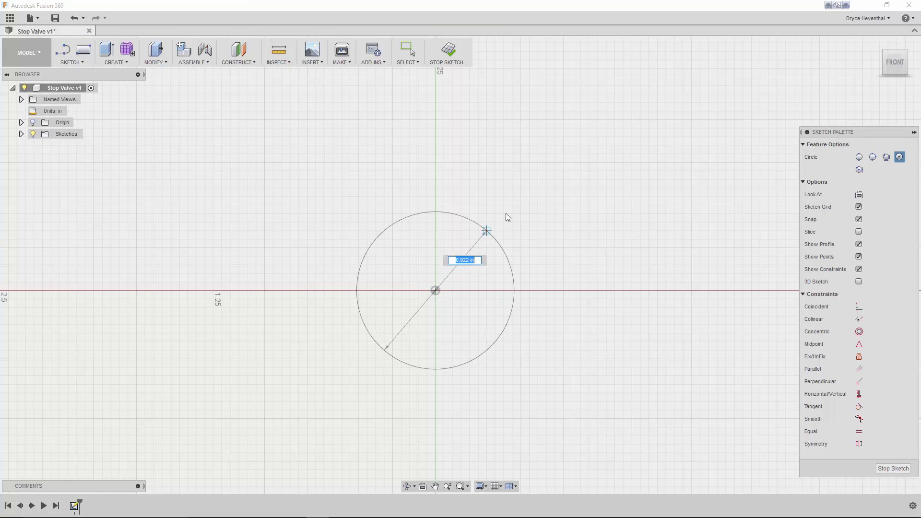
{"action": "type", "text": "2"}
{"action": "key", "text": "Return"}
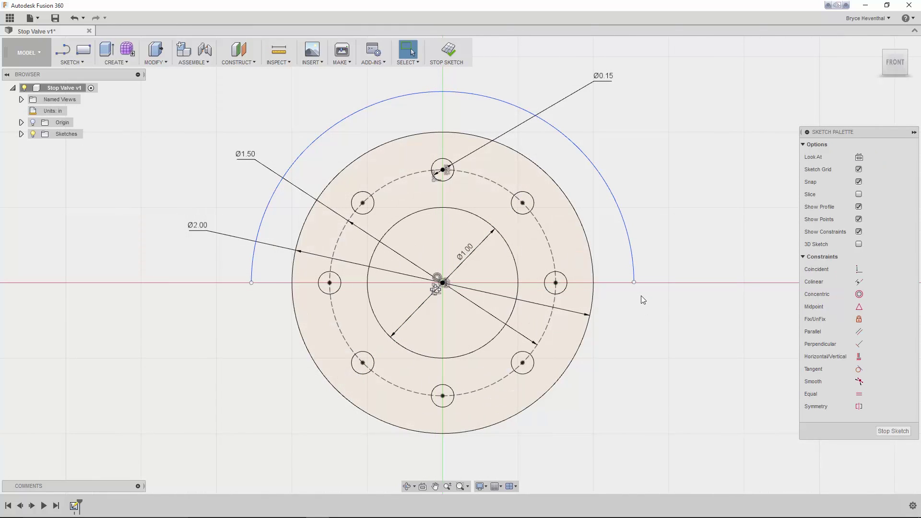
Measure the sketch's outer blue arc and copy its 1.269 in radius value.
{"action": "left_click", "coordinate": [284, 58]}
{"action": "left_click", "coordinate": [355, 111]}
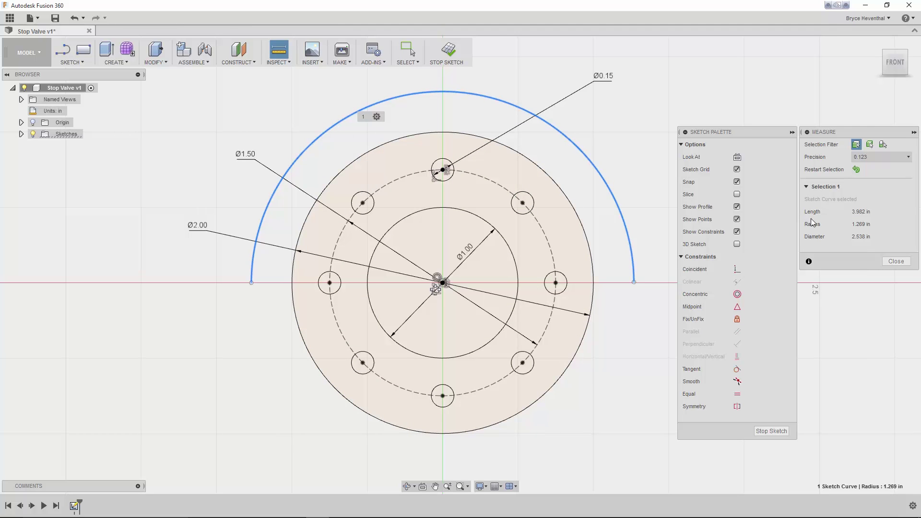
{"action": "left_click", "coordinate": [869, 225]}
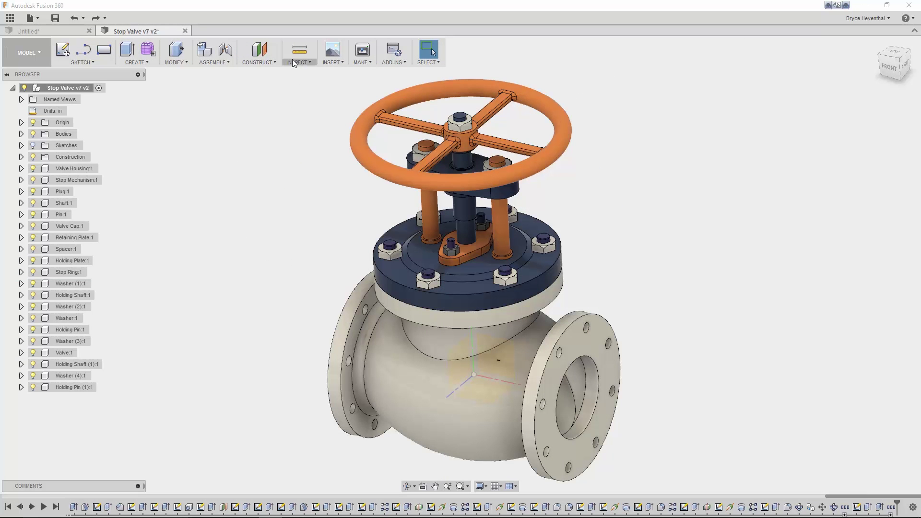
Section the valve along the XY plane, then hide Section3 so the full valve shows.
{"action": "left_click", "coordinate": [294, 61]}
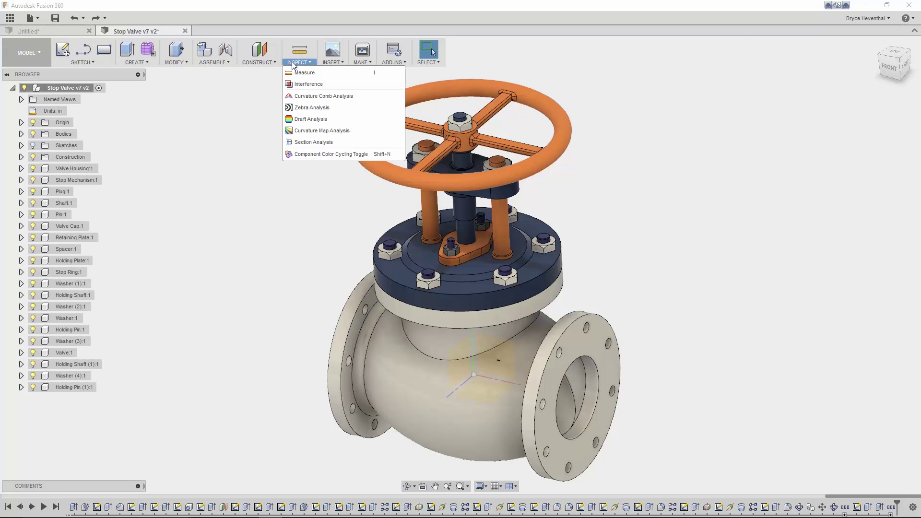
{"action": "left_click", "coordinate": [298, 139]}
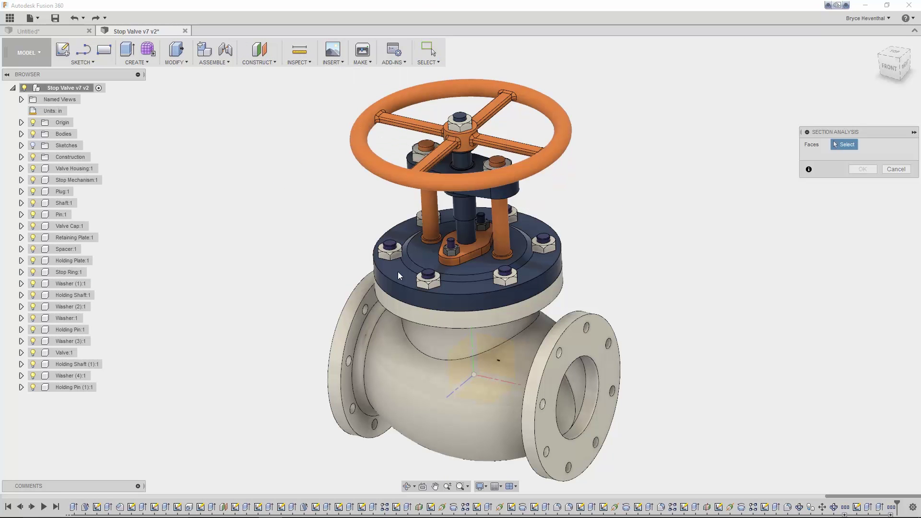
{"action": "left_click", "coordinate": [494, 364]}
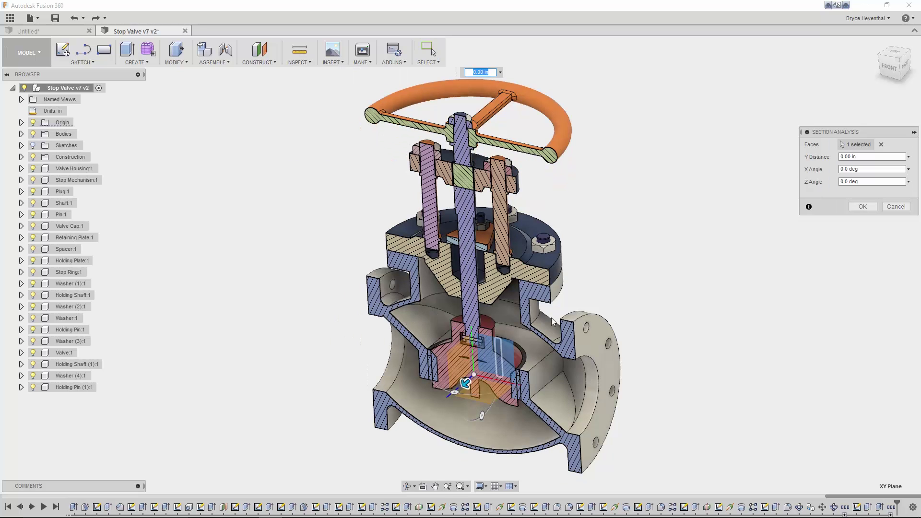
{"action": "key", "text": "Return"}
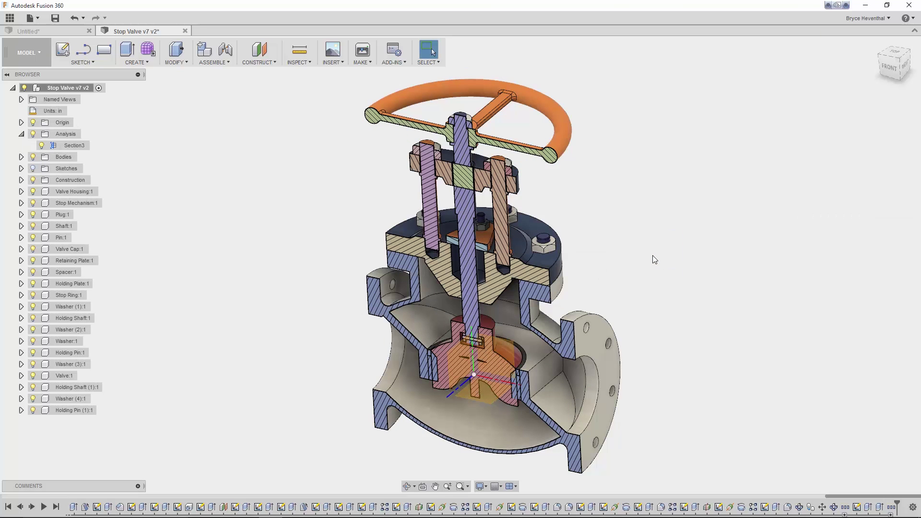
{"action": "mouse_move", "coordinate": [652, 255]}
{"action": "middle_mouse_down", "text": "shift"}
{"action": "mouse_move", "coordinate": [630, 256]}
{"action": "mouse_move", "coordinate": [658, 250]}
{"action": "middle_mouse_up", "text": "shift"}
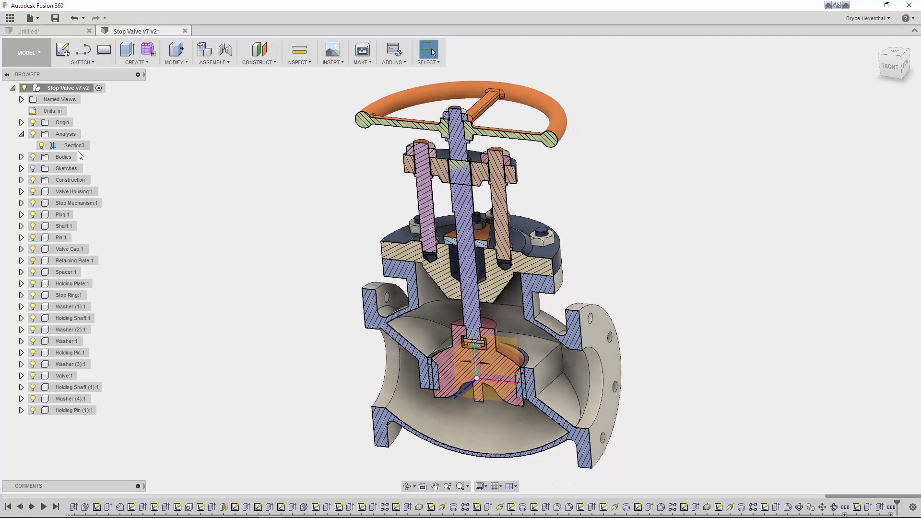
{"action": "left_click", "coordinate": [41, 145]}
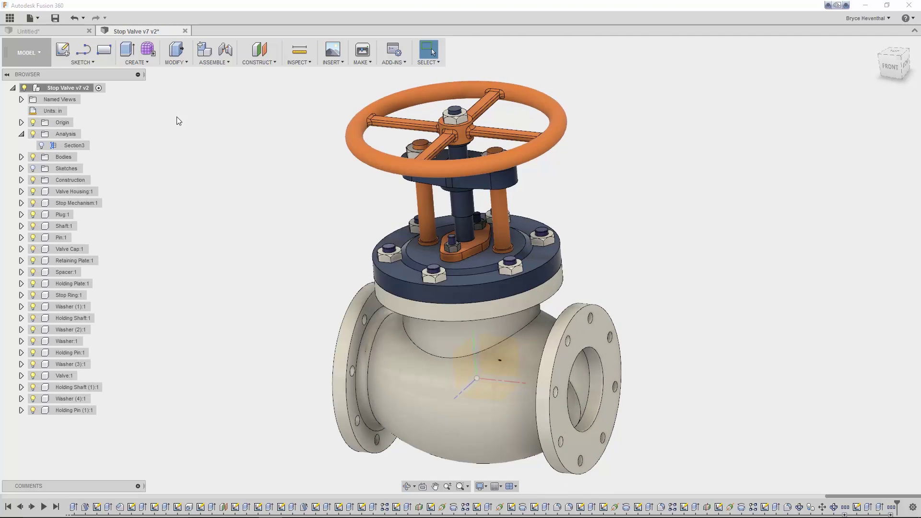
Add a tangent plane on the valve cap's round face, angled from the right flange face.
{"action": "left_click", "coordinate": [269, 63]}
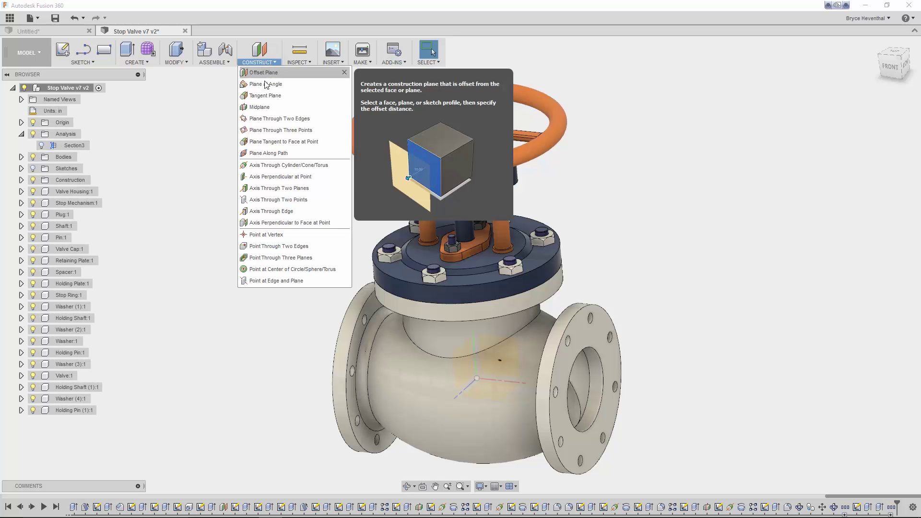
{"action": "left_click", "coordinate": [264, 95]}
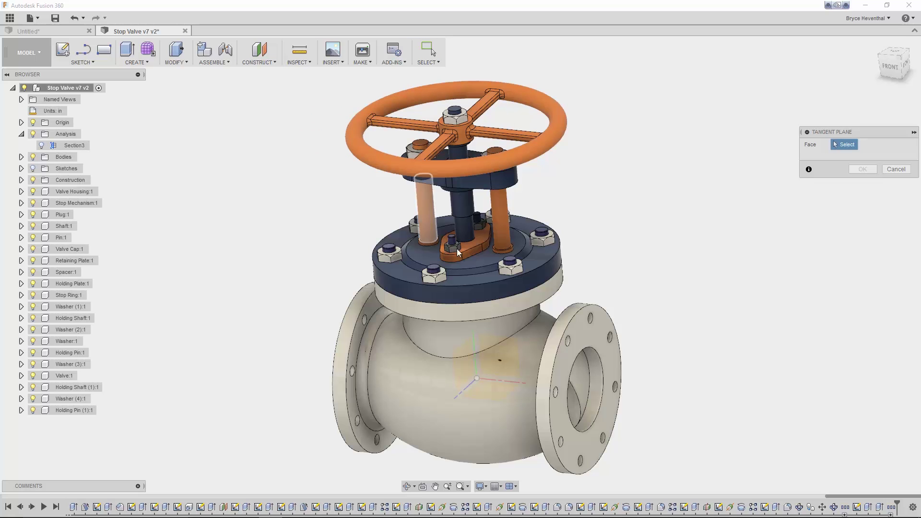
{"action": "left_click", "coordinate": [519, 296]}
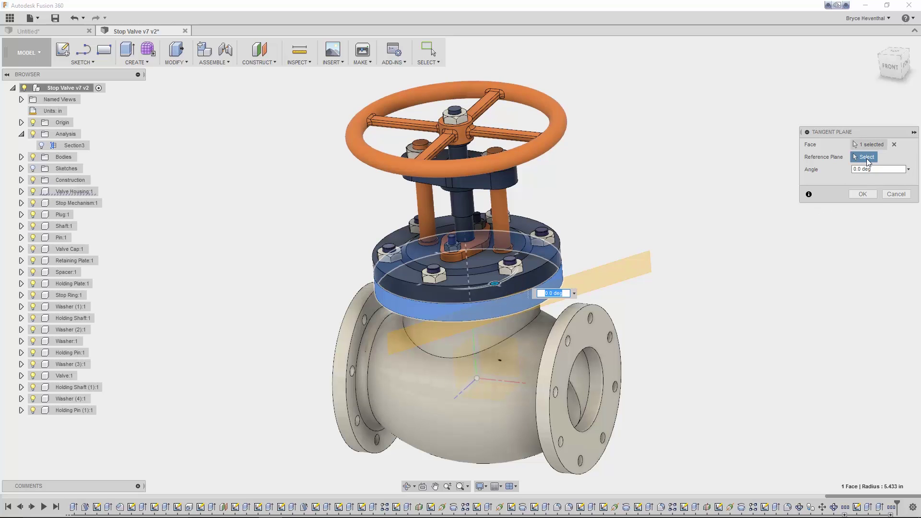
{"action": "left_click", "coordinate": [592, 344]}
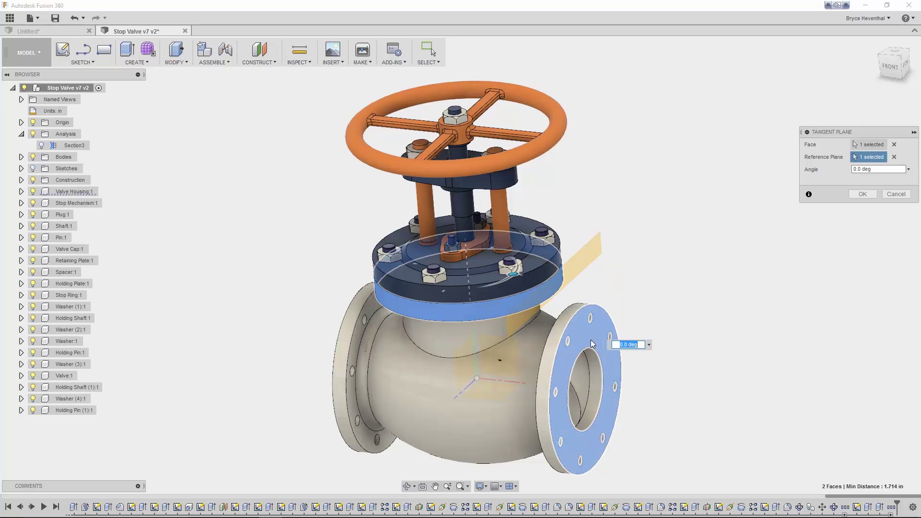
{"action": "left_click_drag", "start_coordinate": [512, 275], "coordinate": [485, 284]}
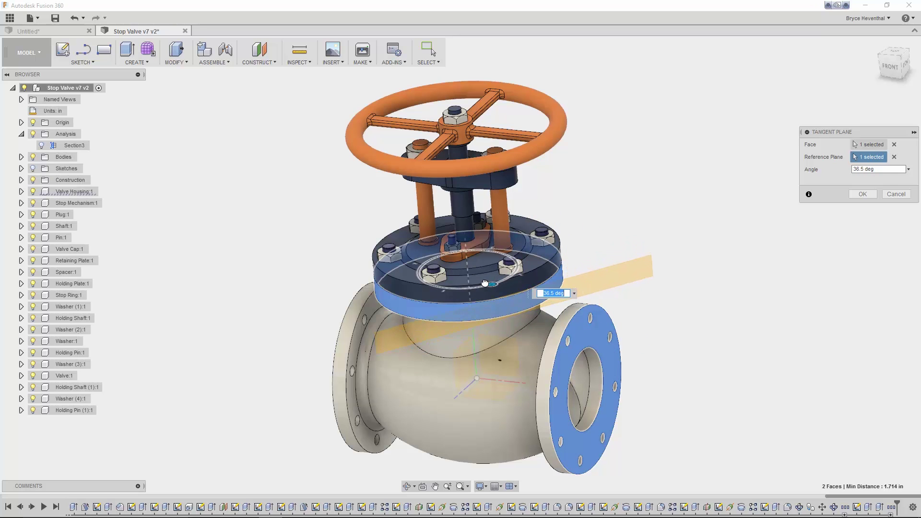
{"action": "key", "text": "Return"}
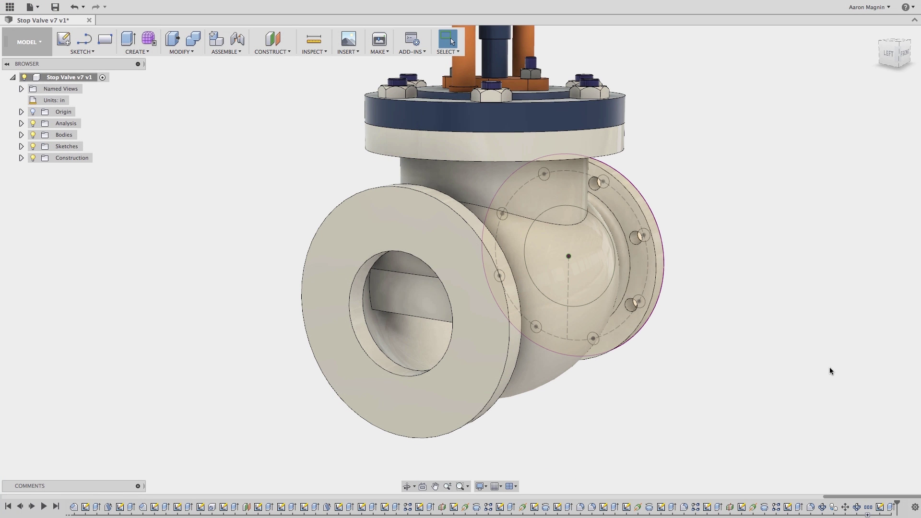
Cut the eight bolt-hole profiles 0.50 in deep, starting from the left flange face.
{"action": "key", "text": "e"}
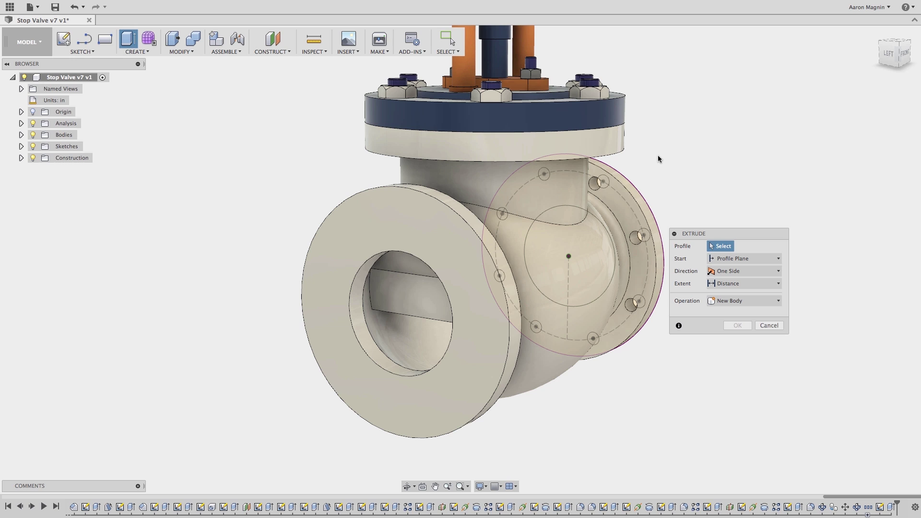
{"action": "mouse_move", "coordinate": [658, 155]}
{"action": "left_mouse_down"}
{"action": "mouse_move", "coordinate": [547, 296]}
{"action": "mouse_move", "coordinate": [476, 367]}
{"action": "left_mouse_up"}
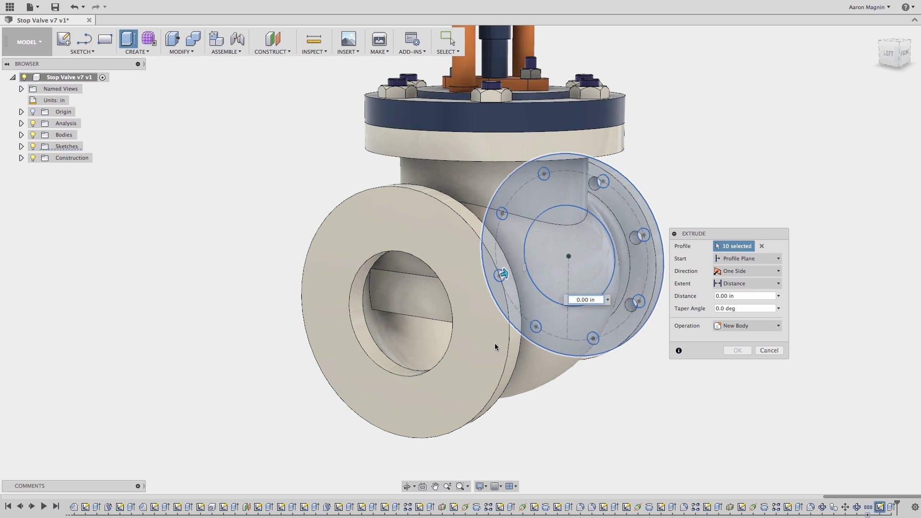
{"action": "left_click", "coordinate": [512, 314]}
{"action": "left_click", "coordinate": [540, 283]}
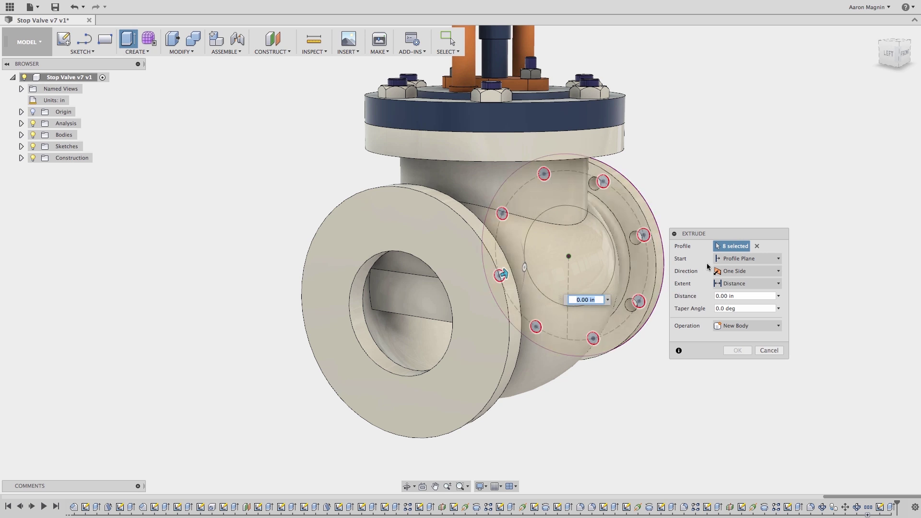
{"action": "left_click", "coordinate": [739, 259]}
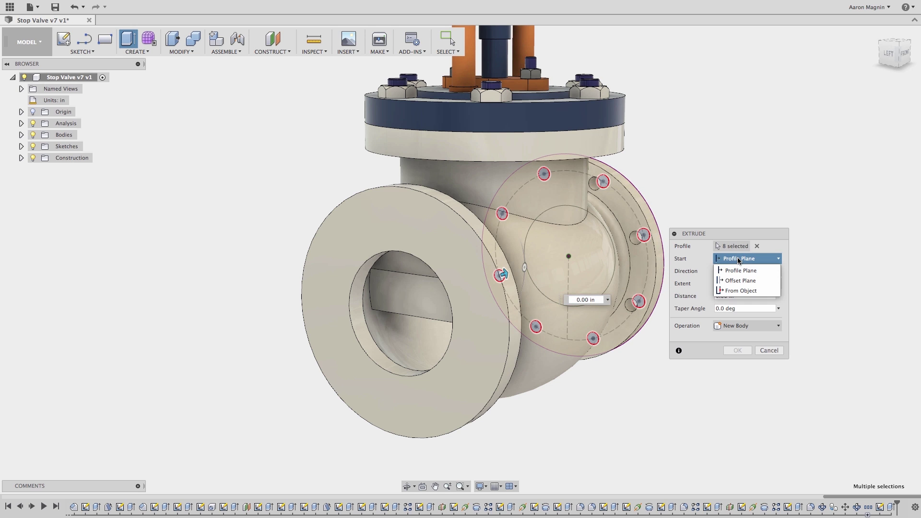
{"action": "left_click", "coordinate": [742, 291]}
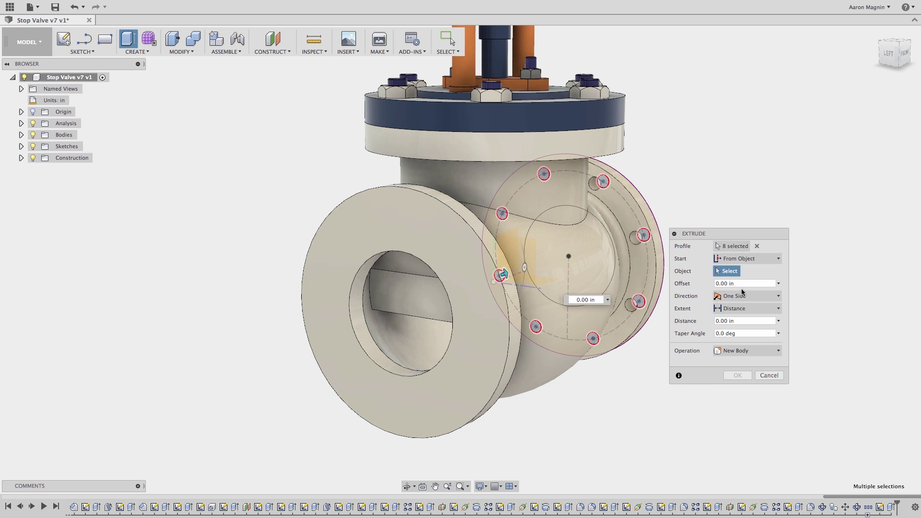
{"action": "left_click", "coordinate": [487, 321]}
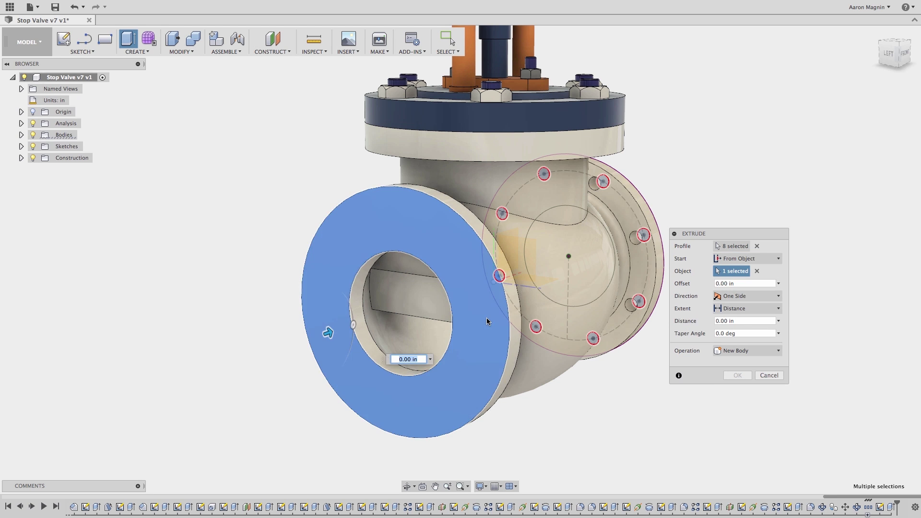
{"action": "mouse_move", "coordinate": [329, 329]}
{"action": "left_mouse_down"}
{"action": "mouse_move", "coordinate": [318, 329]}
{"action": "mouse_move", "coordinate": [344, 328]}
{"action": "left_mouse_up"}
{"action": "left_click", "coordinate": [737, 388]}
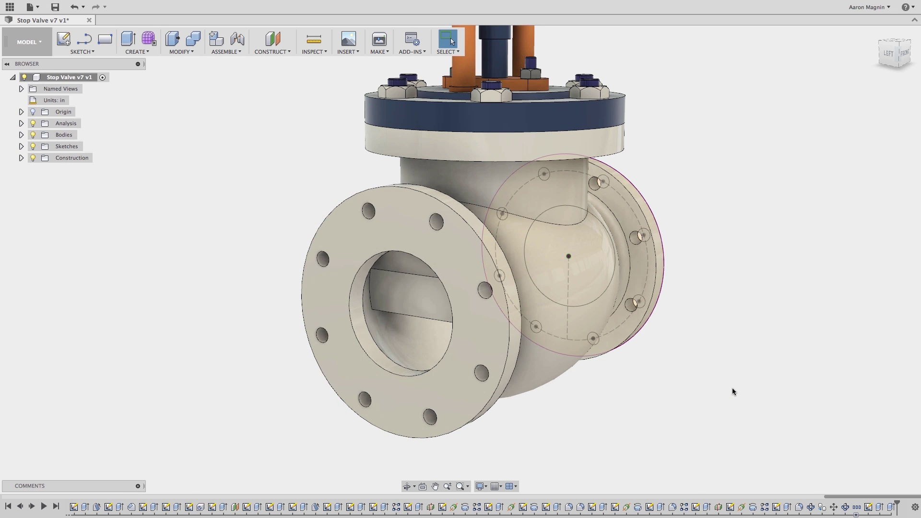
{"action": "middle_click_drag", "start_coordinate": [697, 352], "coordinate": [600, 288], "text": "shift"}
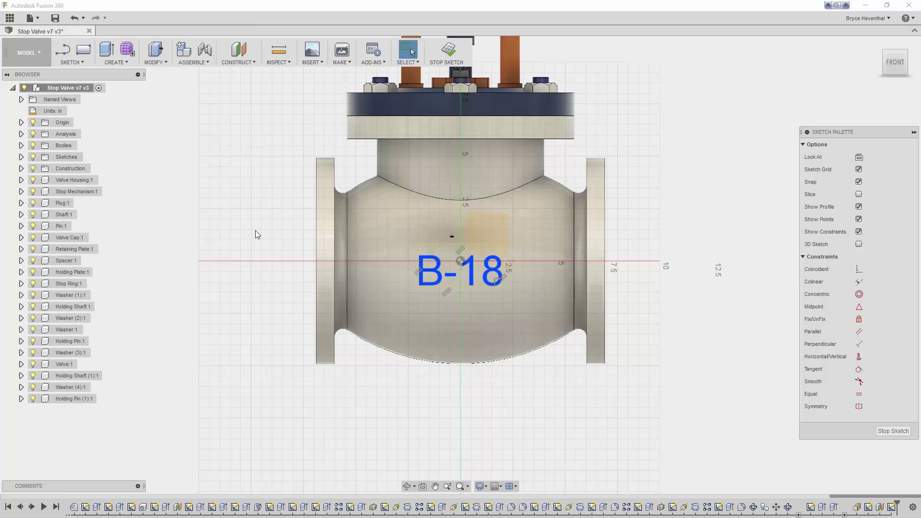
Extrude the B-18 text as a cut to the Valve Housing body with a -0.1 in offset.
{"action": "mouse_move", "coordinate": [255, 234]}
{"action": "middle_mouse_down", "text": "shift"}
{"action": "mouse_move", "coordinate": [247, 232]}
{"action": "mouse_move", "coordinate": [229, 265]}
{"action": "middle_mouse_up", "text": "shift"}
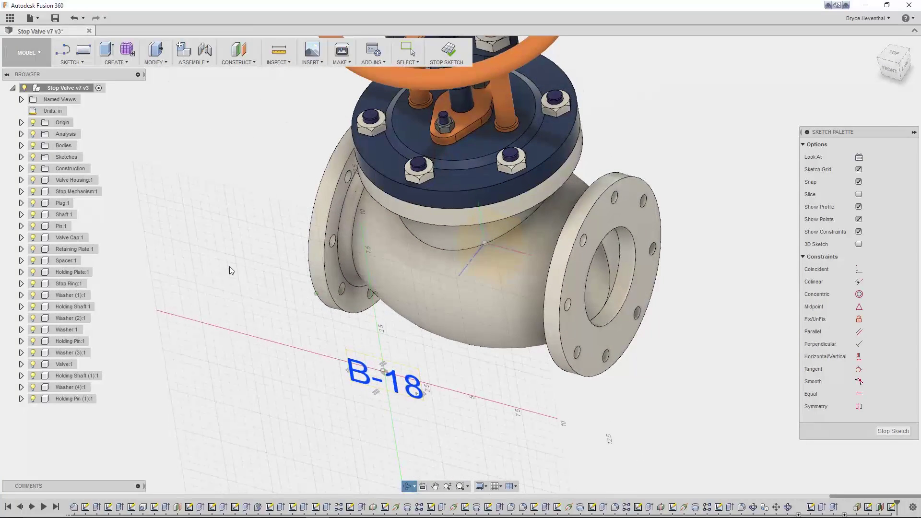
{"action": "left_click", "coordinate": [108, 54]}
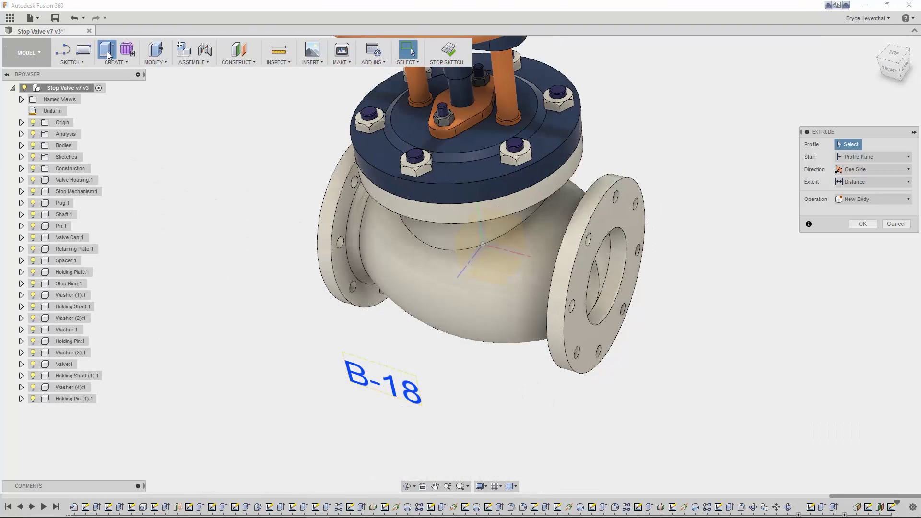
{"action": "left_click", "coordinate": [358, 375]}
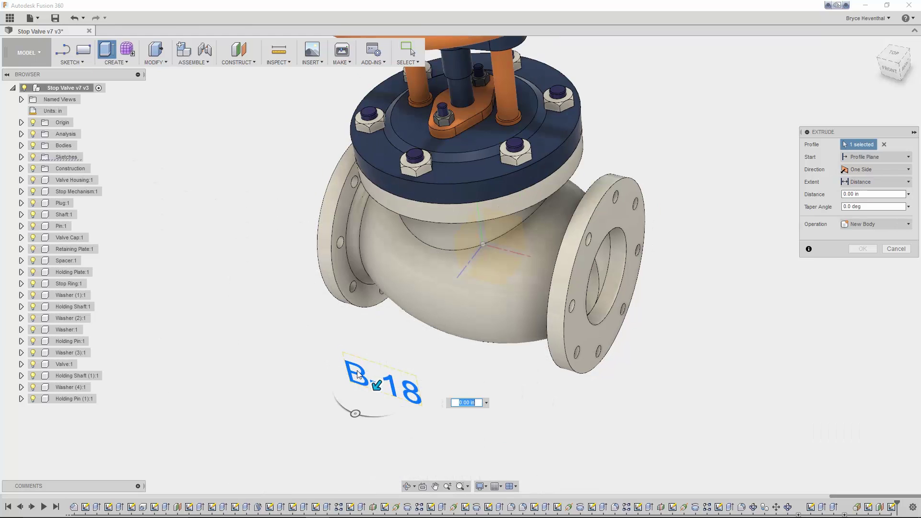
{"action": "left_click_drag", "start_coordinate": [392, 372], "coordinate": [449, 314]}
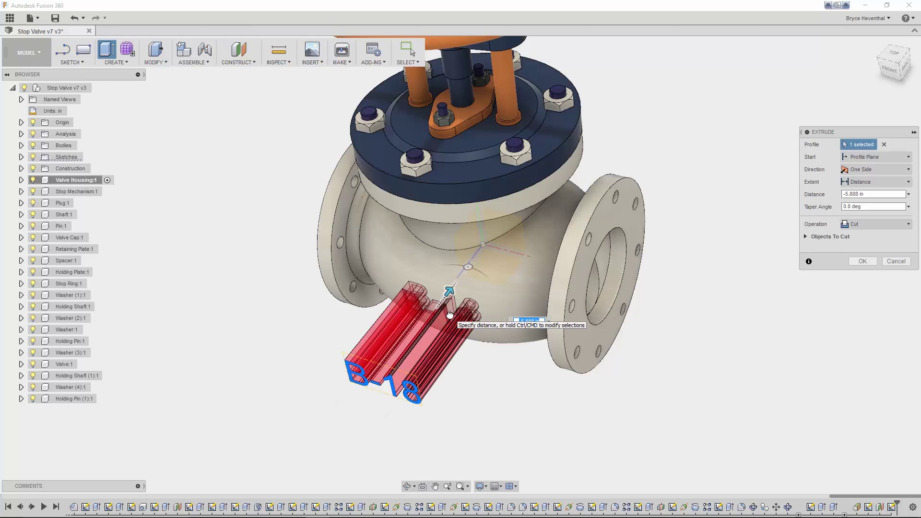
{"action": "left_click", "coordinate": [880, 186]}
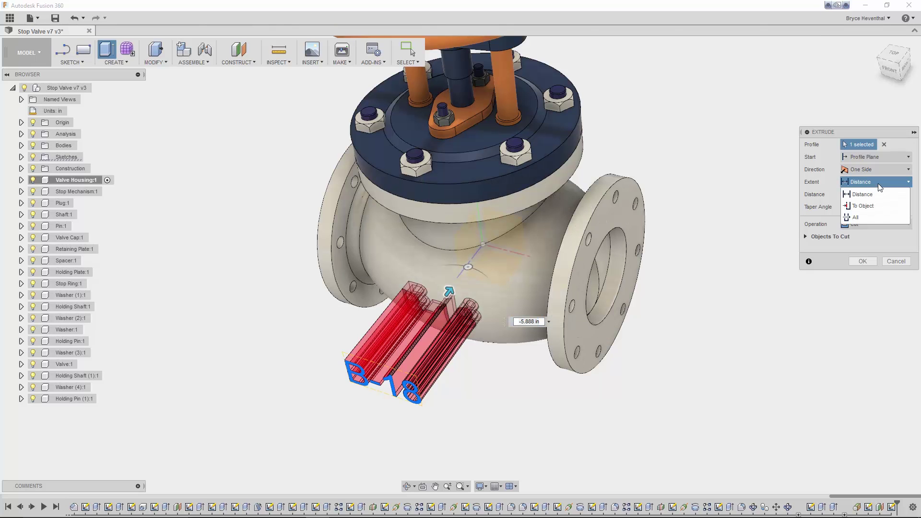
{"action": "left_click", "coordinate": [875, 206]}
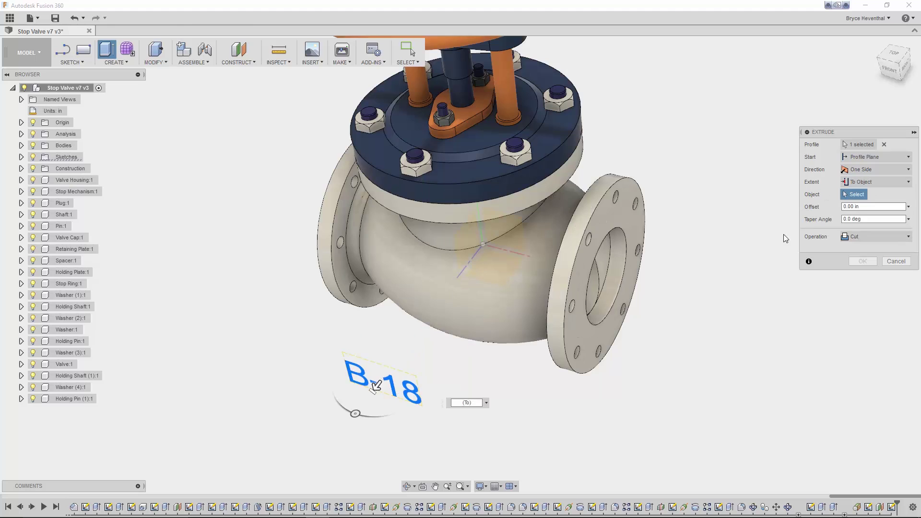
{"action": "left_click", "coordinate": [598, 290]}
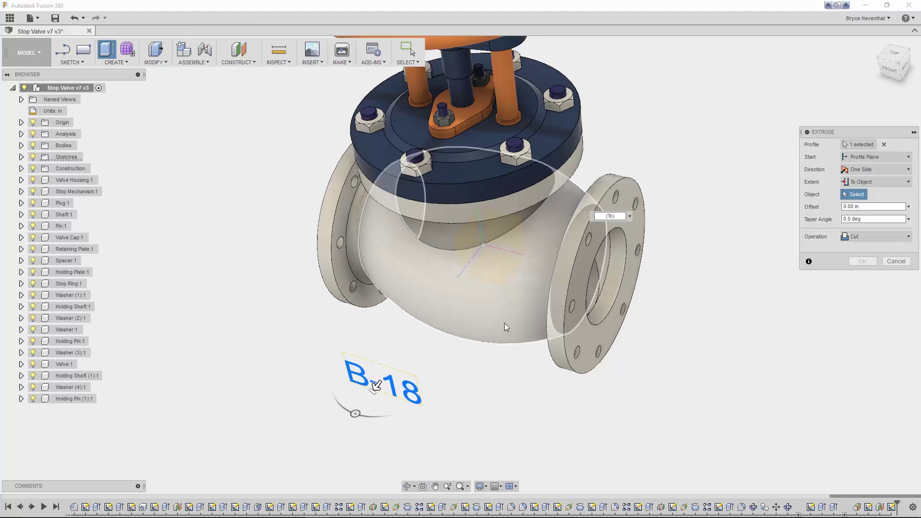
{"action": "left_click", "coordinate": [505, 323]}
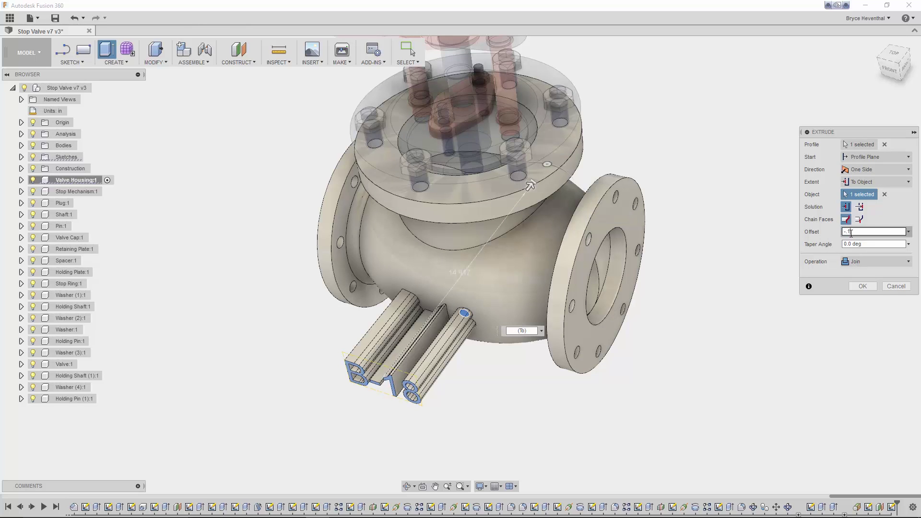
{"action": "key", "text": "Return"}
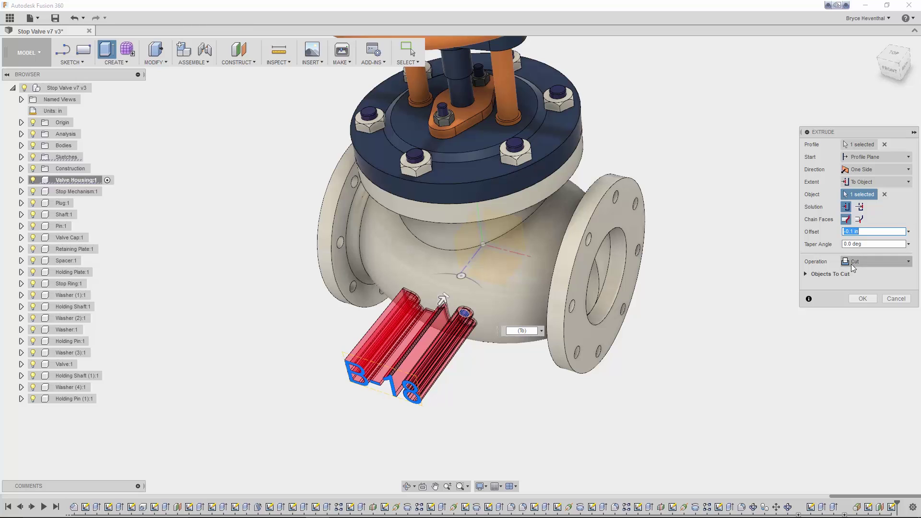
{"action": "left_click", "coordinate": [862, 298]}
{"action": "scroll", "coordinate": [434, 352], "scroll_direction": "up", "scroll_amount": 5}
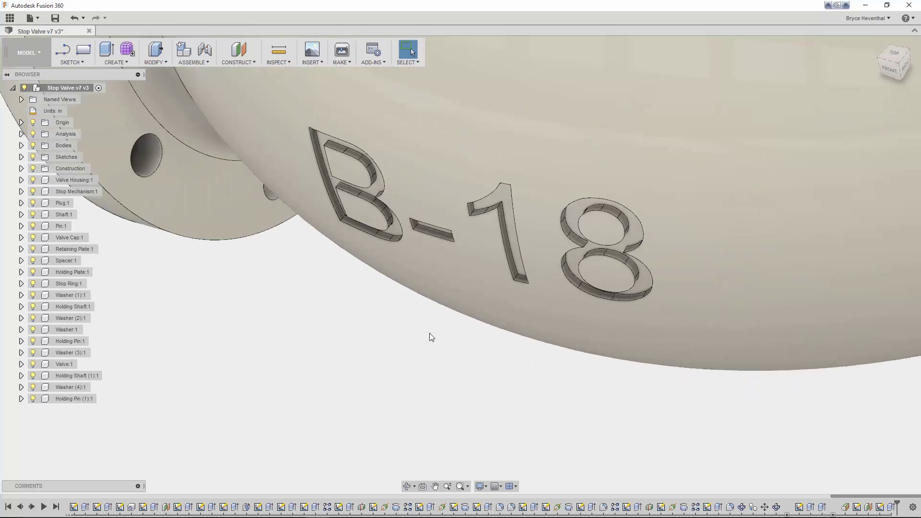
{"action": "middle_click_drag", "start_coordinate": [428, 335], "coordinate": [485, 267], "text": "shift"}
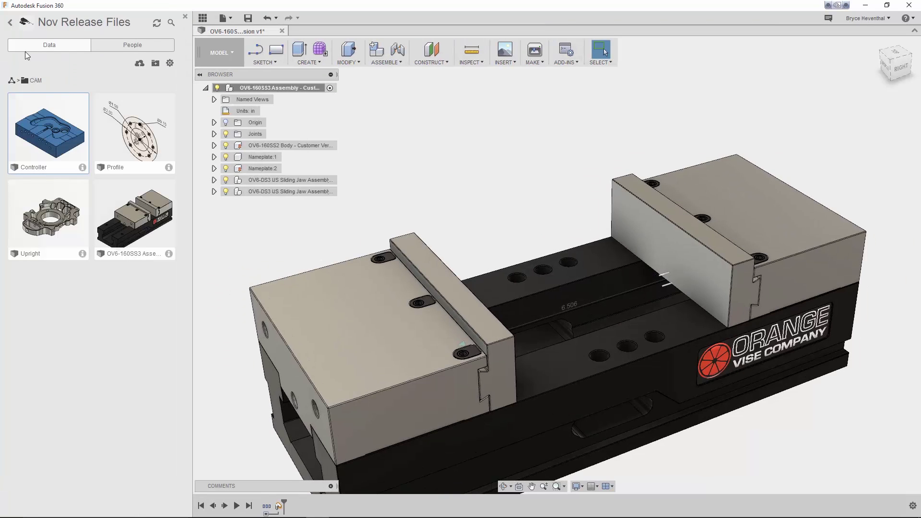
Insert the Controller design from the Data Panel and accept its placement beside the vise.
{"action": "right_click", "coordinate": [42, 114]}
{"action": "left_click", "coordinate": [56, 133]}
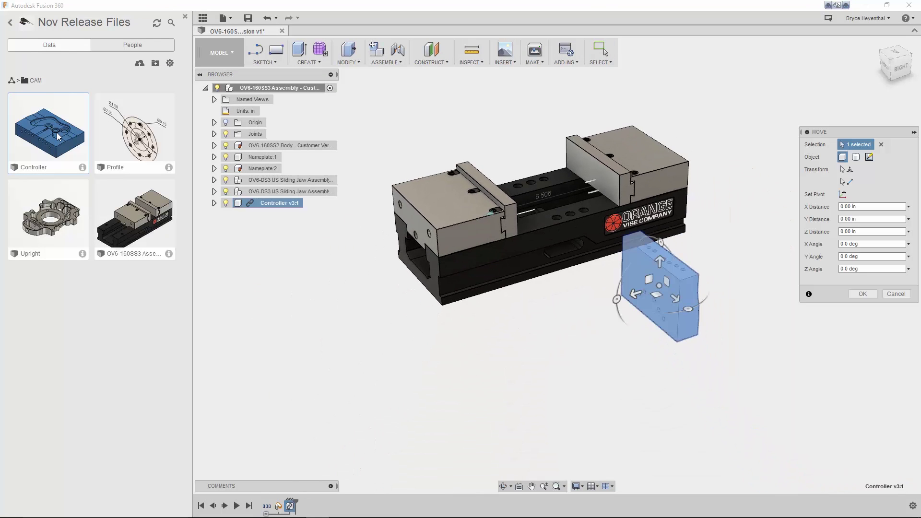
{"action": "left_click", "coordinate": [185, 16]}
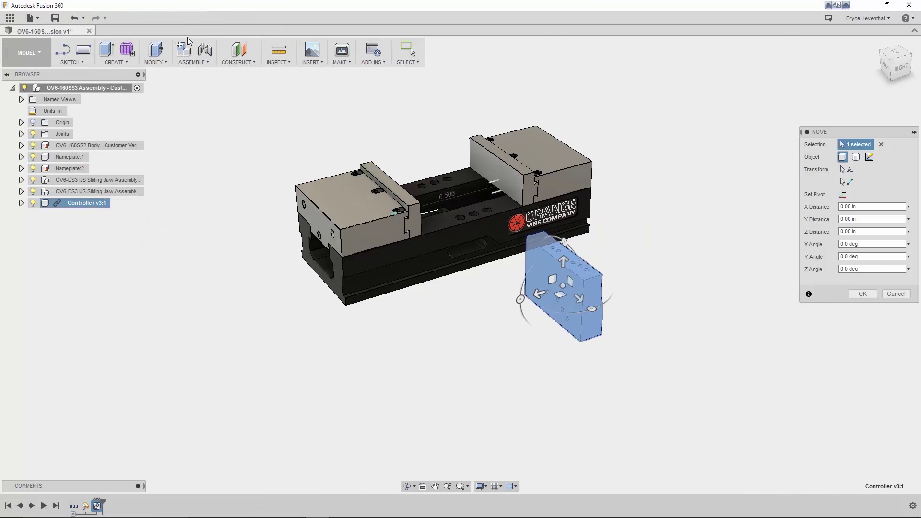
{"action": "right_click", "coordinate": [199, 139]}
{"action": "left_click", "coordinate": [231, 140]}
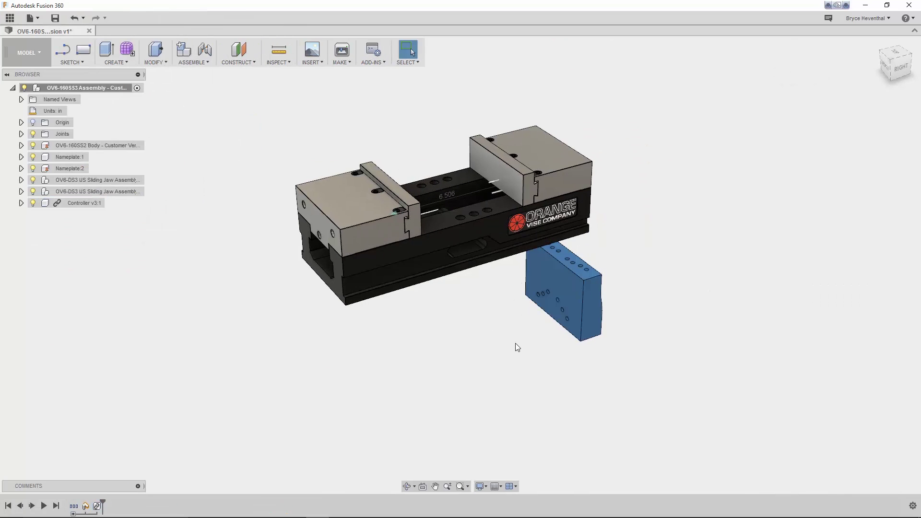
{"action": "scroll", "coordinate": [557, 336], "scroll_direction": "up", "scroll_amount": 5}
Joint a point on the Controller block's bottom face to a point on the vise jaw.
{"action": "key", "text": "j"}
{"action": "middle_click_drag", "start_coordinate": [560, 333], "coordinate": [565, 282], "text": "shift"}
{"action": "left_click", "coordinate": [577, 341]}
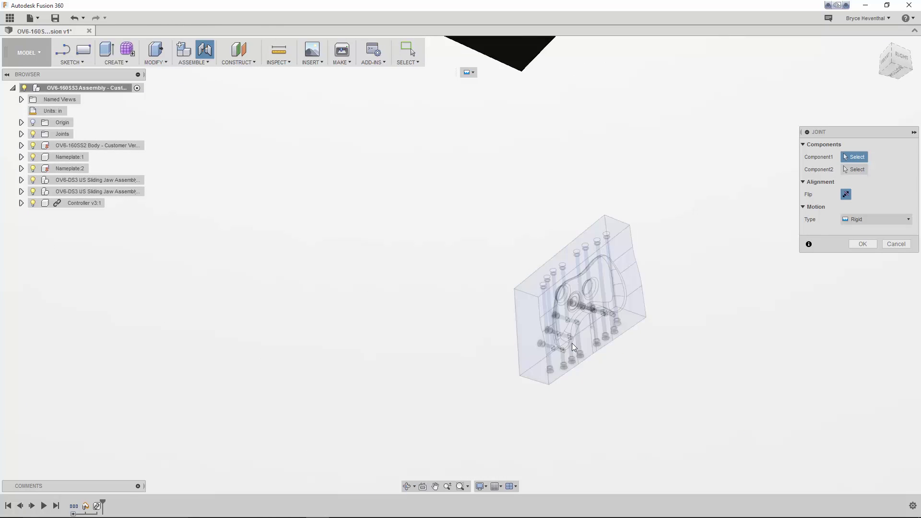
{"action": "scroll", "coordinate": [473, 226], "scroll_direction": "down", "scroll_amount": 3}
{"action": "middle_click_drag", "start_coordinate": [448, 187], "coordinate": [474, 227]}
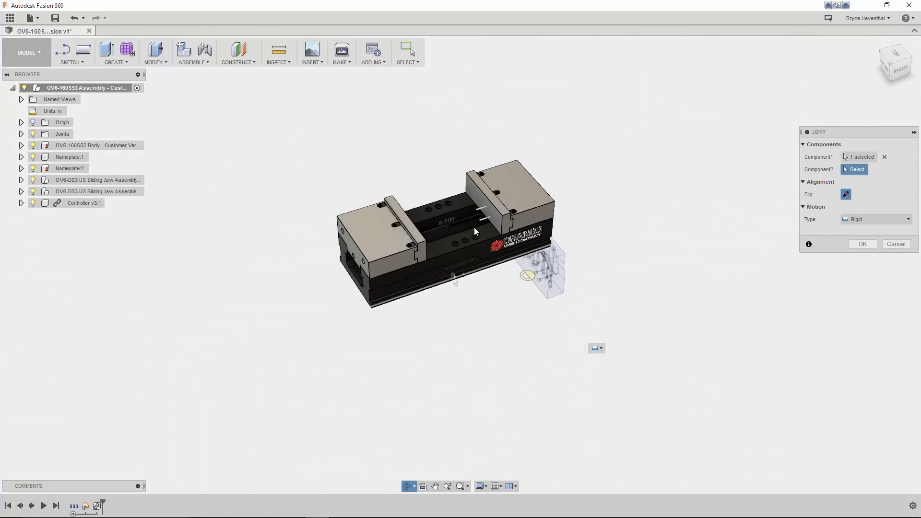
{"action": "scroll", "coordinate": [494, 197], "scroll_direction": "up", "scroll_amount": 5}
{"action": "scroll", "coordinate": [513, 191], "scroll_direction": "down", "scroll_amount": 1}
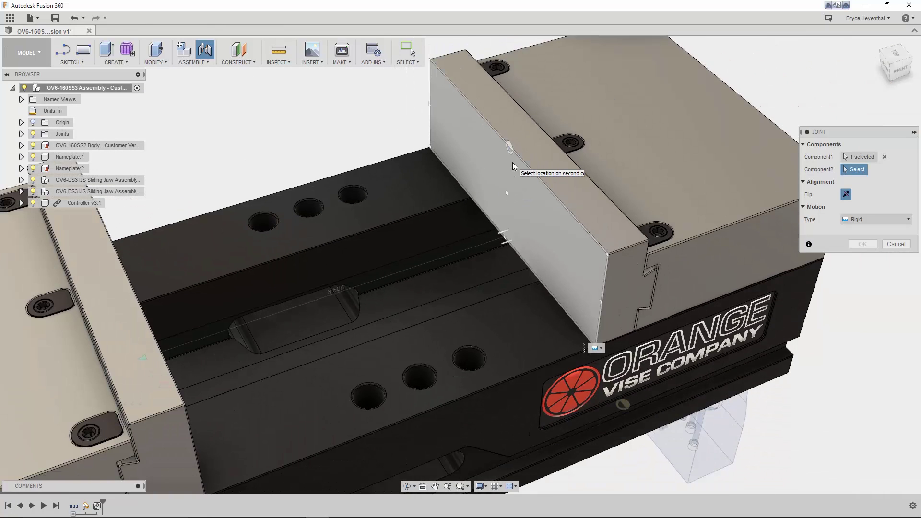
{"action": "left_click", "coordinate": [512, 162]}
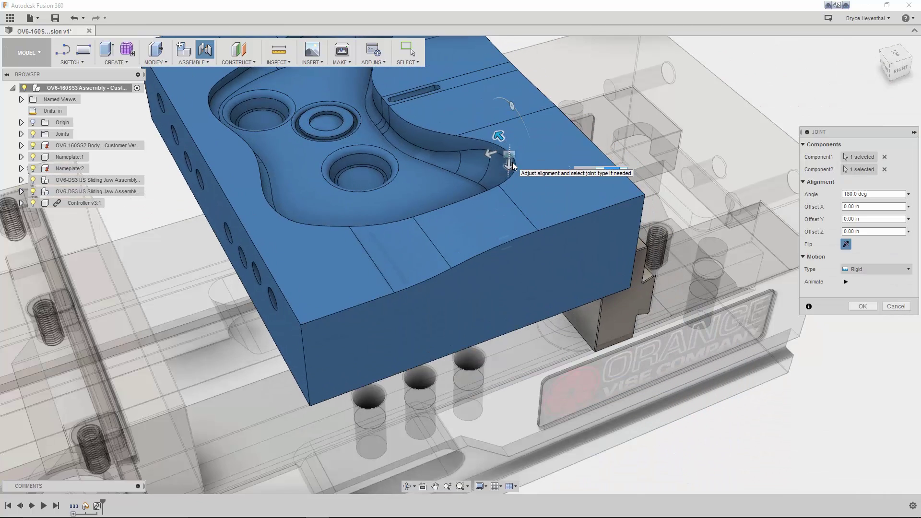
{"action": "left_click_drag", "start_coordinate": [496, 162], "coordinate": [427, 162]}
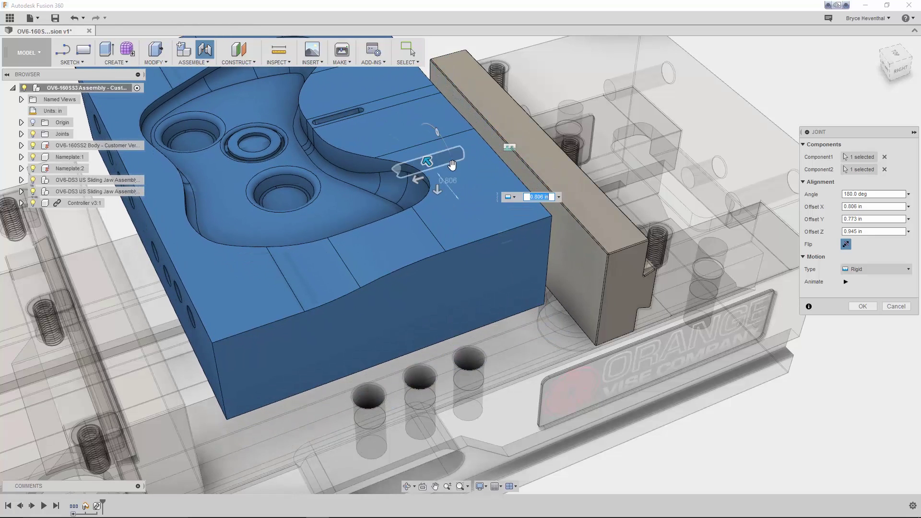
Set the joint offsets to 0 in Z and 0.5 in Y, and confirm the joint.
{"action": "double_click", "coordinate": [875, 234]}
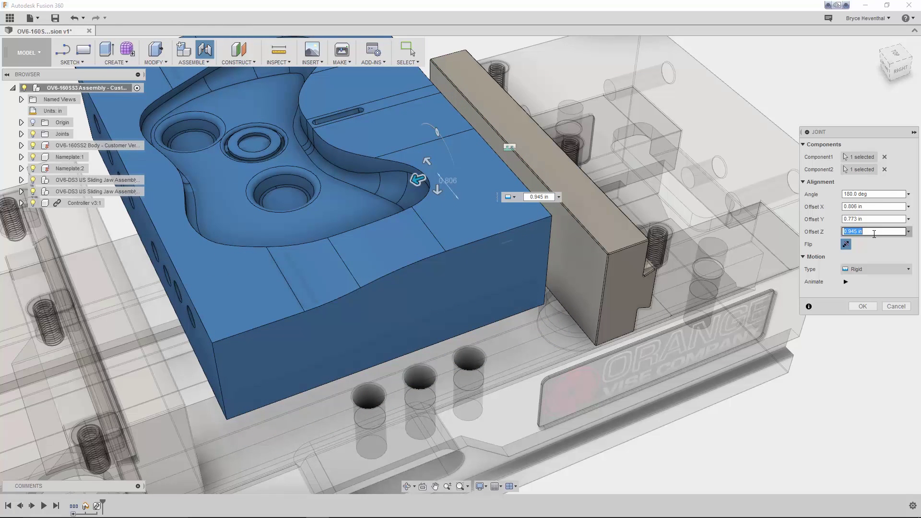
{"action": "type", "text": "0"}
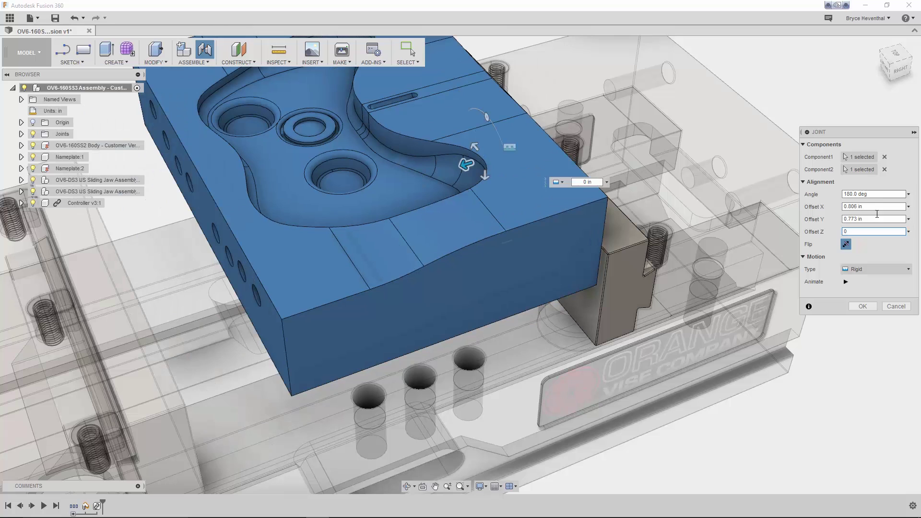
{"action": "left_click", "coordinate": [857, 207]}
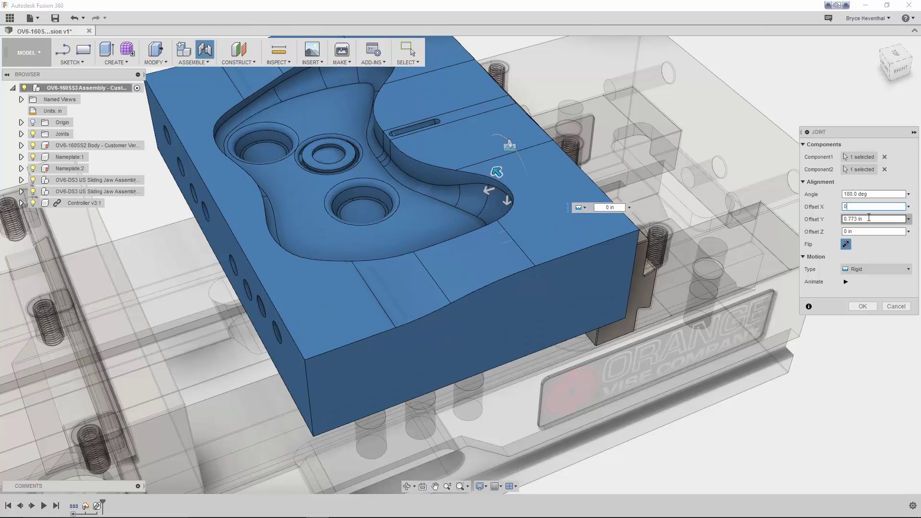
{"action": "type", "text": ".5"}
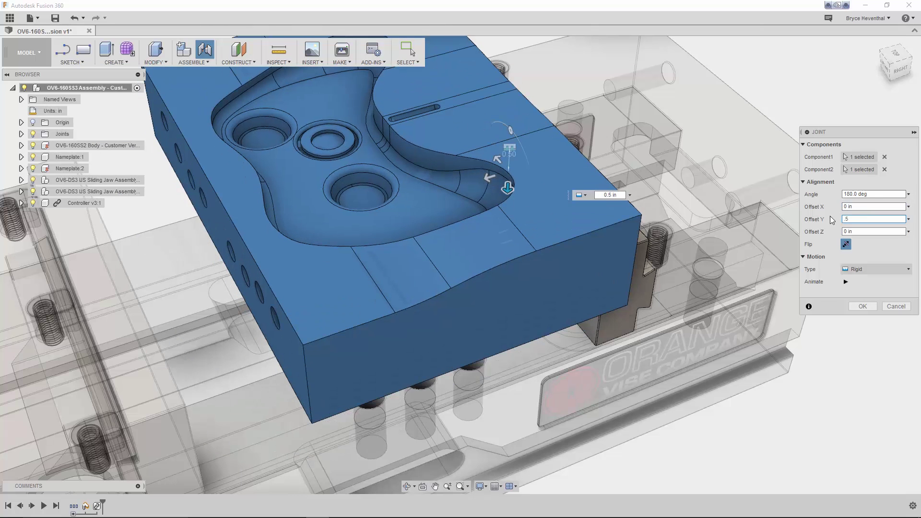
{"action": "key", "text": "Return"}
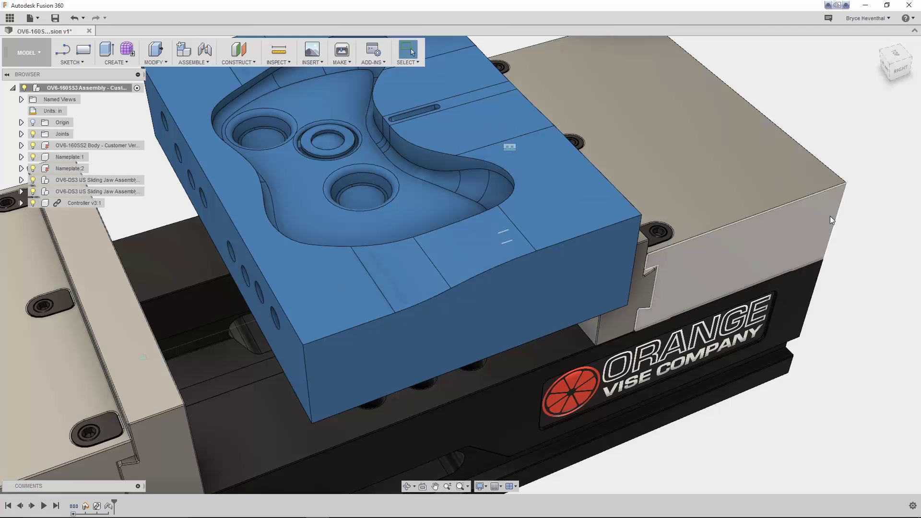
{"action": "left_click", "coordinate": [207, 63]}
Add a second joint from a point on the Controller block to a point on the vise.
{"action": "left_click", "coordinate": [202, 86]}
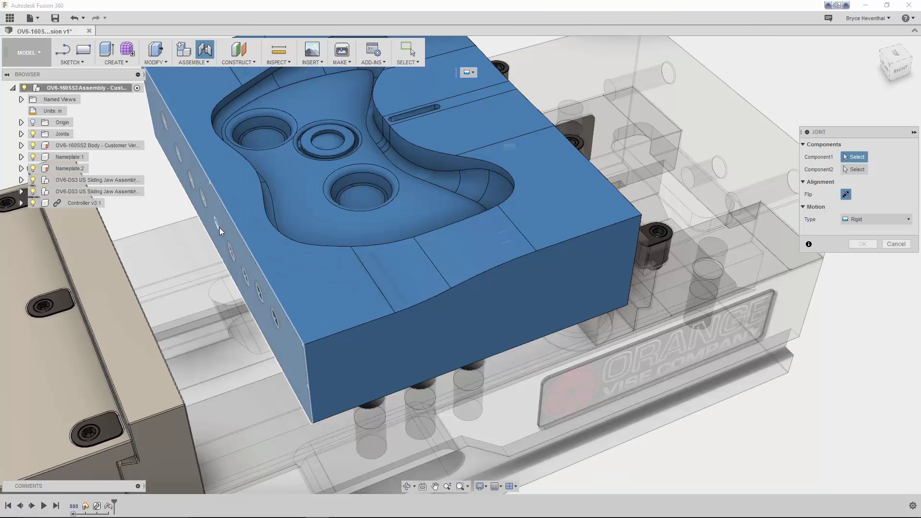
{"action": "left_click", "coordinate": [218, 247]}
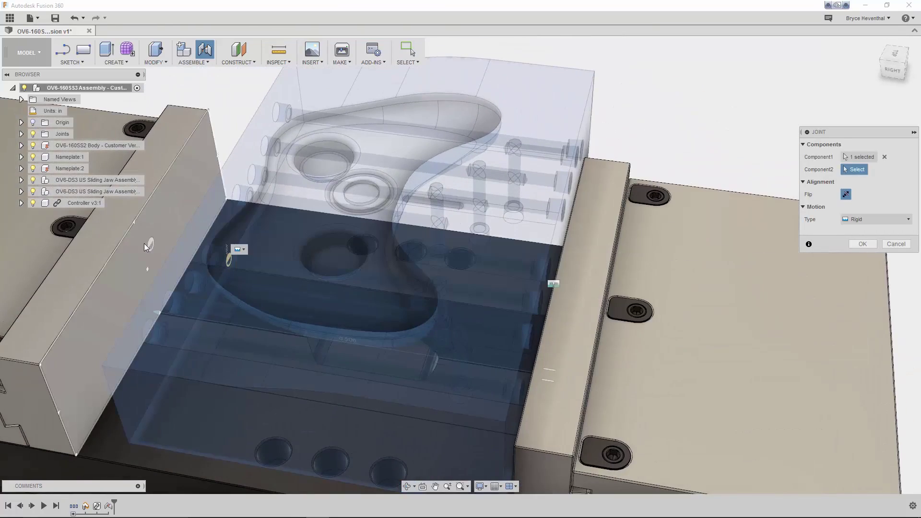
{"action": "left_click", "coordinate": [134, 234]}
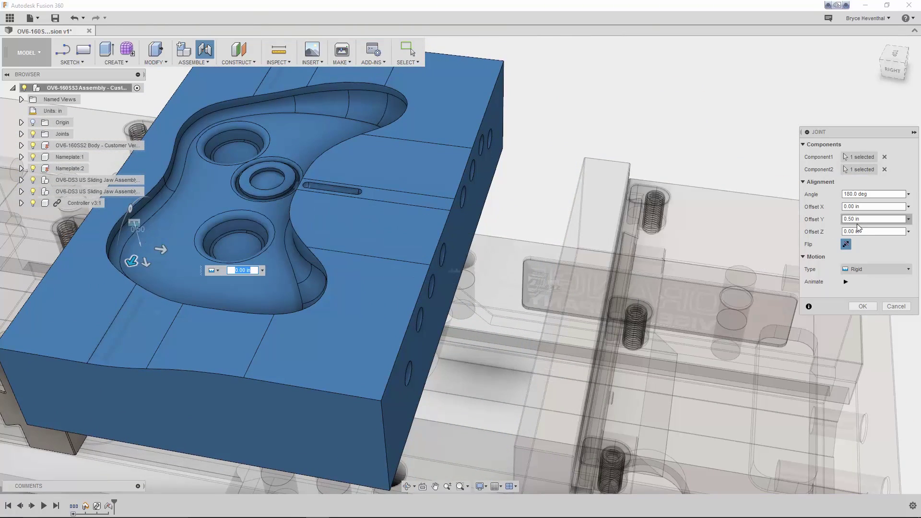
{"action": "left_click", "coordinate": [864, 306]}
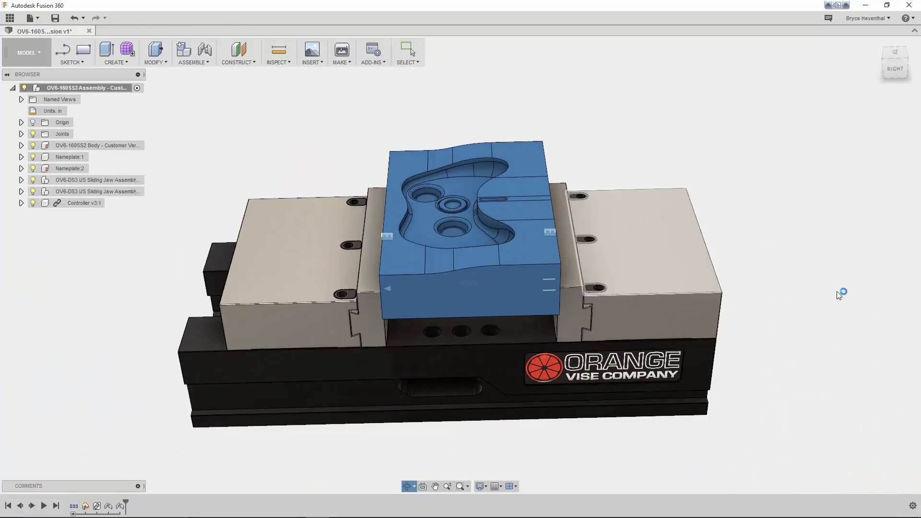
{"action": "middle_click_drag", "start_coordinate": [839, 294], "coordinate": [548, 302], "text": "shift"}
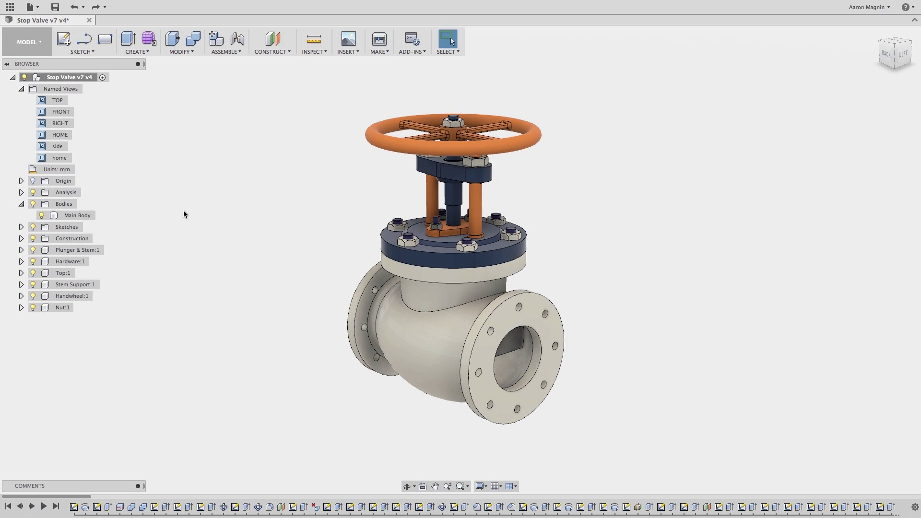
Make the stop valve's Main Body semi-transparent to reveal the internal parts.
{"action": "right_click", "coordinate": [70, 271]}
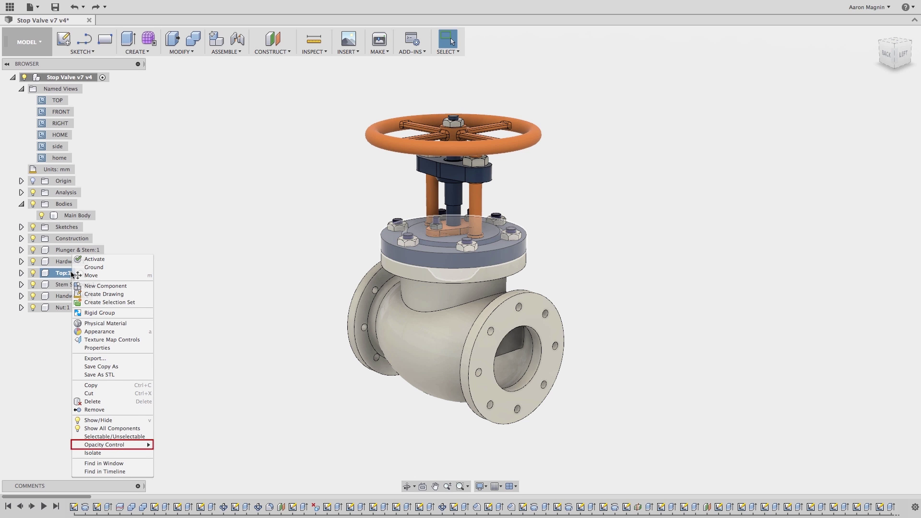
{"action": "left_click", "coordinate": [70, 271]}
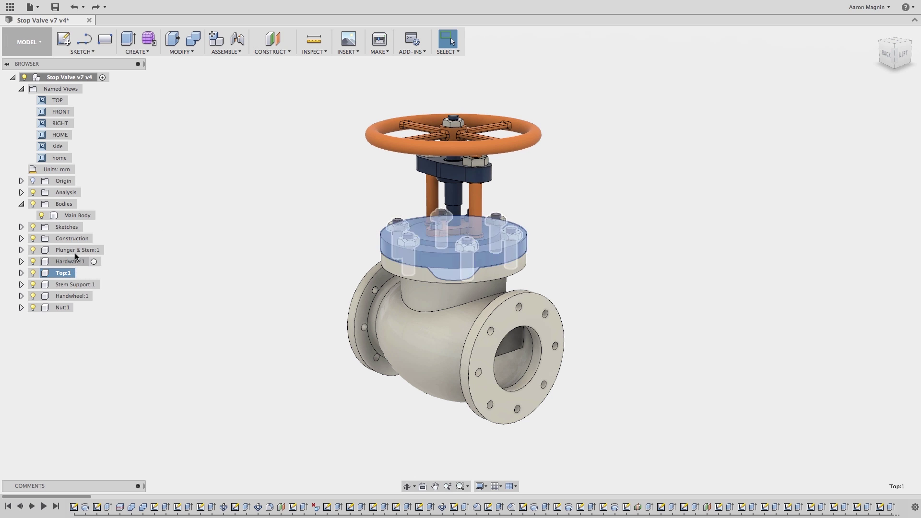
{"action": "right_click", "coordinate": [78, 217]}
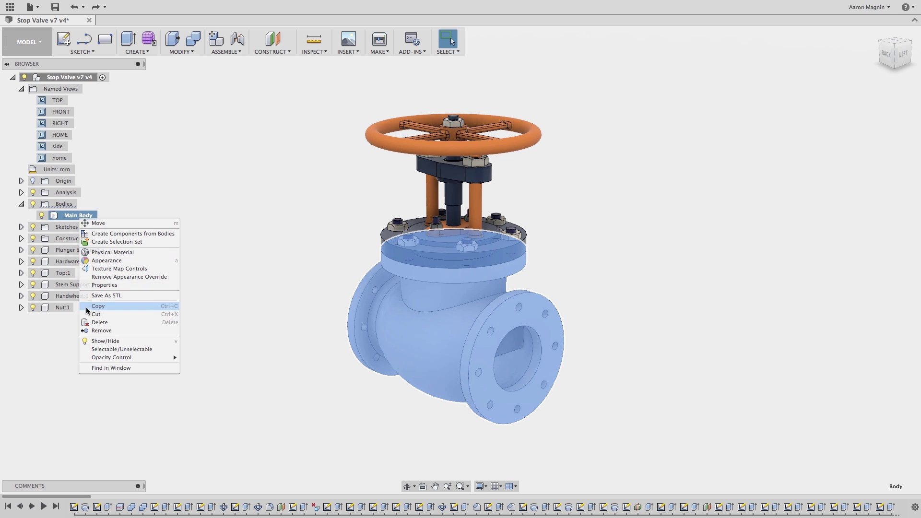
{"action": "mouse_move", "coordinate": [95, 359]}
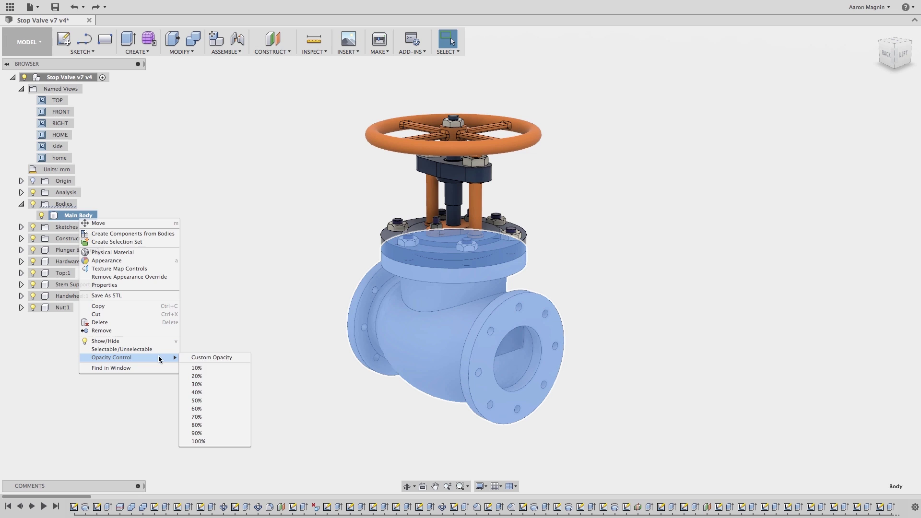
{"action": "left_click", "coordinate": [201, 381]}
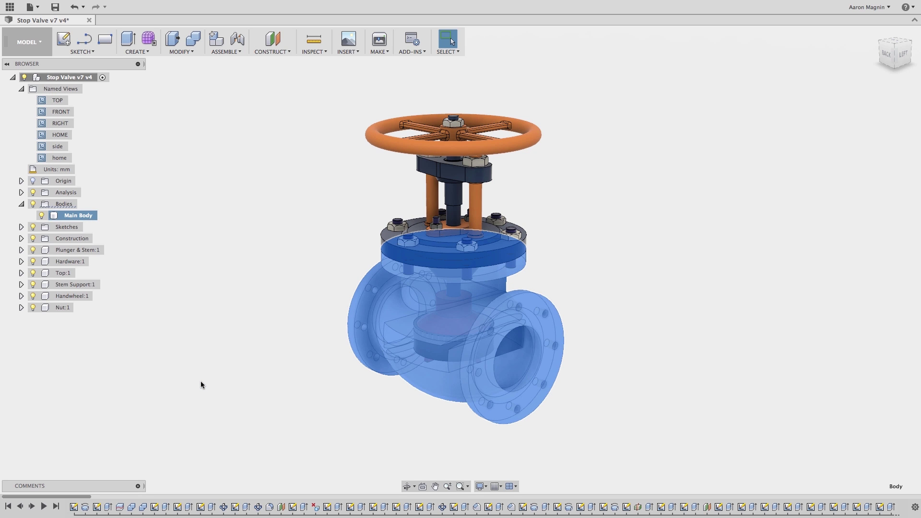
Jump to the saved side view and clear the open menu and selection.
{"action": "double_click", "coordinate": [58, 147]}
{"action": "left_click", "coordinate": [58, 147]}
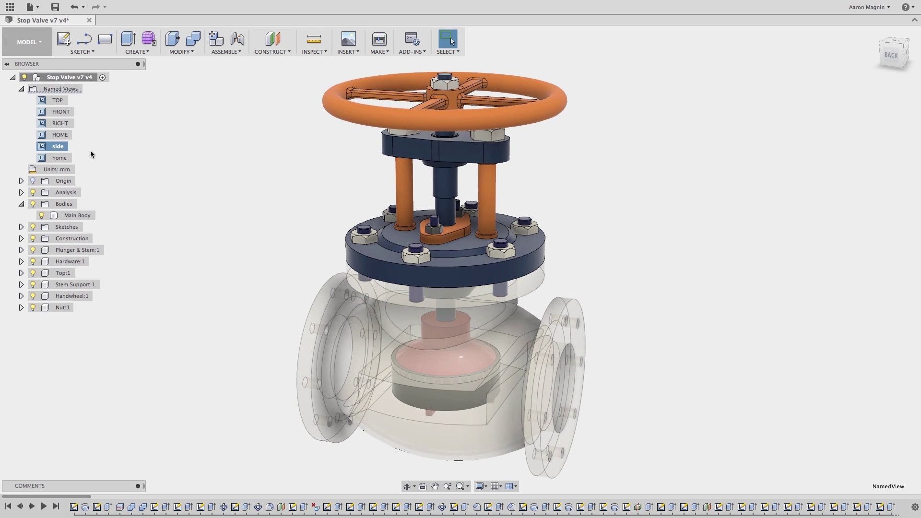
{"action": "left_click", "coordinate": [312, 51]}
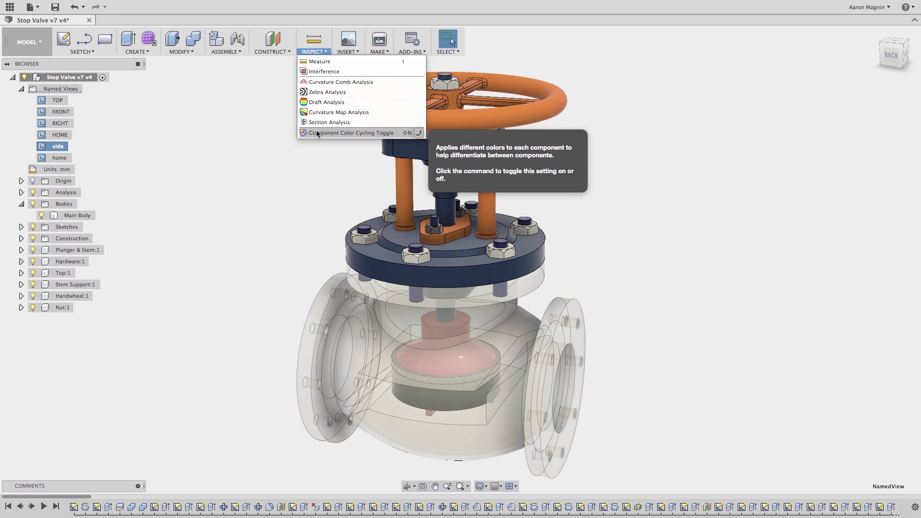
{"action": "left_click", "coordinate": [285, 162]}
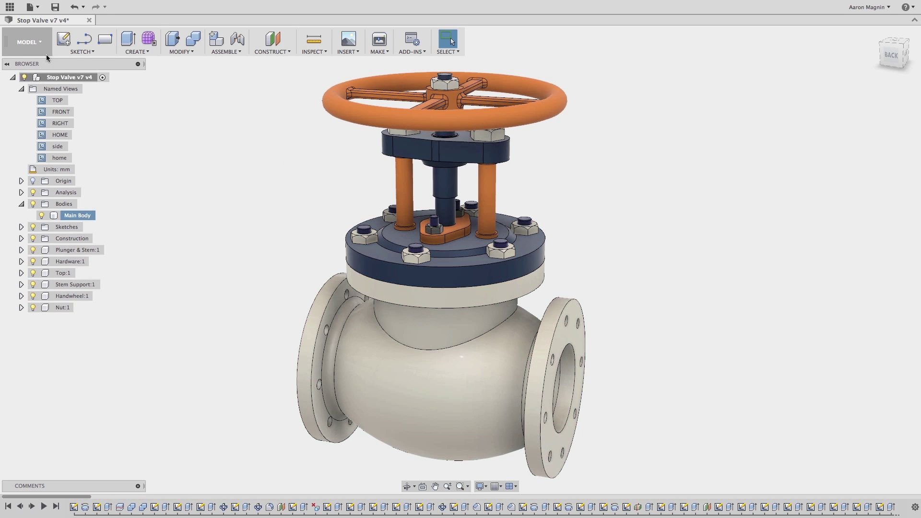
{"action": "left_click", "coordinate": [28, 43]}
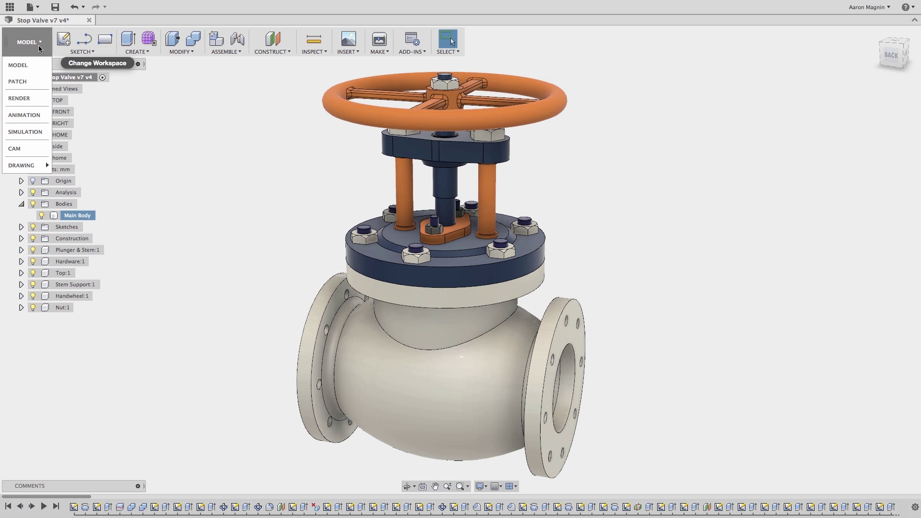
In the Simulation workspace, tick the Cast Iron and Handwheel - Torque studies for an On Cloud solve.
{"action": "left_click", "coordinate": [40, 129]}
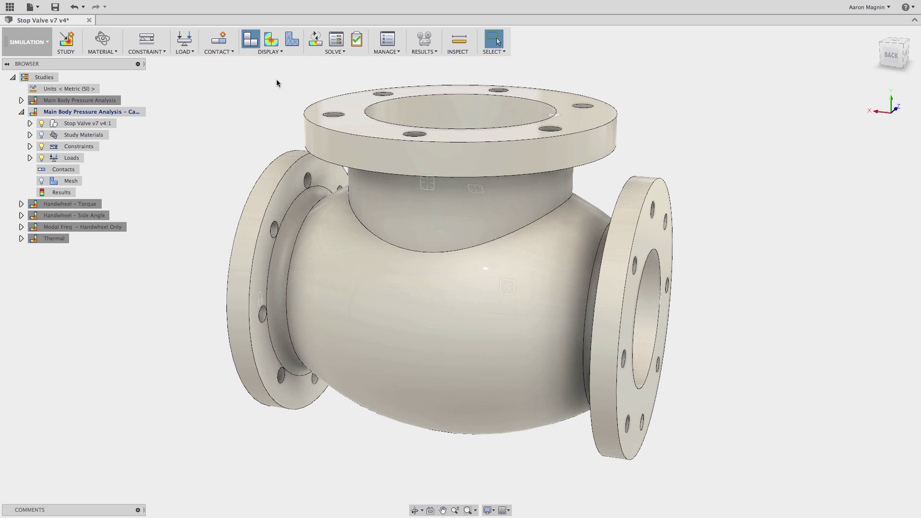
{"action": "left_click", "coordinate": [316, 41]}
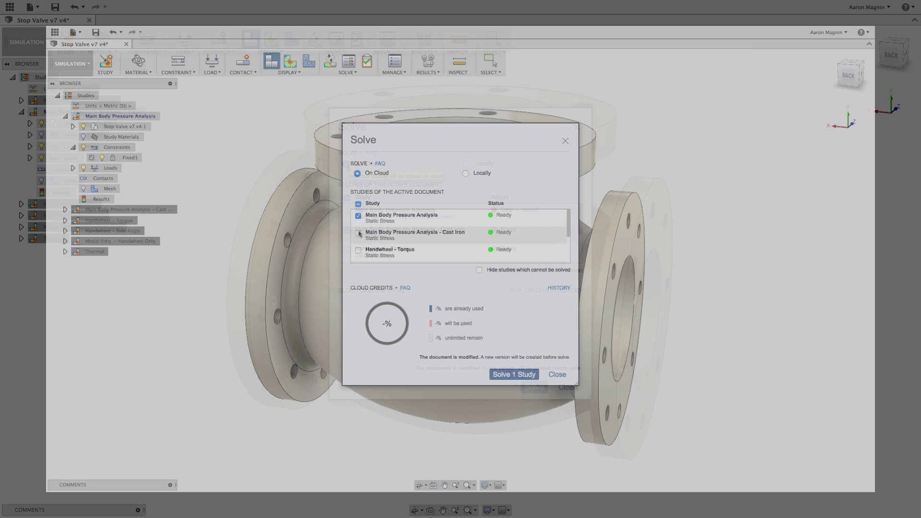
{"action": "scroll", "coordinate": [461, 235], "scroll_direction": "down", "scroll_amount": 3}
{"action": "left_click", "coordinate": [358, 235]}
{"action": "left_click", "coordinate": [358, 252]}
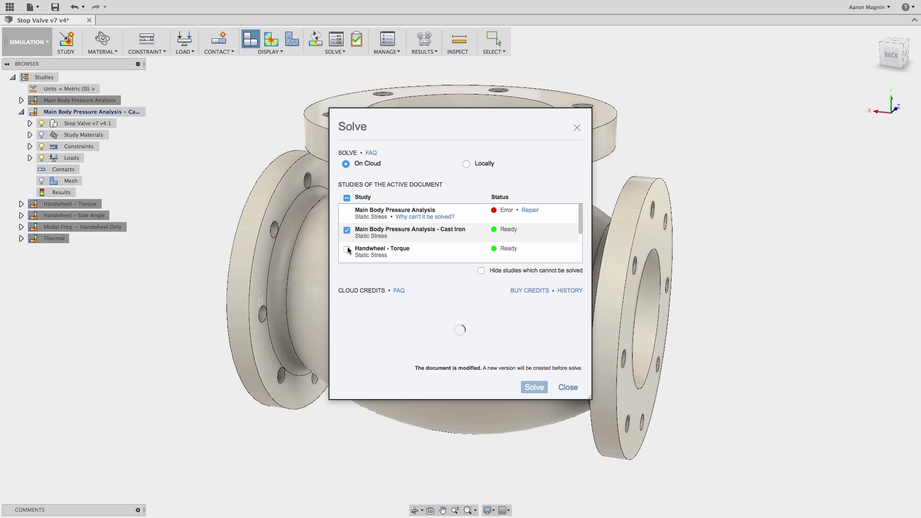
{"action": "left_click", "coordinate": [347, 249]}
Scroll through the study list and hide the studies that cannot be solved.
{"action": "scroll", "coordinate": [349, 250], "scroll_direction": "down", "scroll_amount": 1}
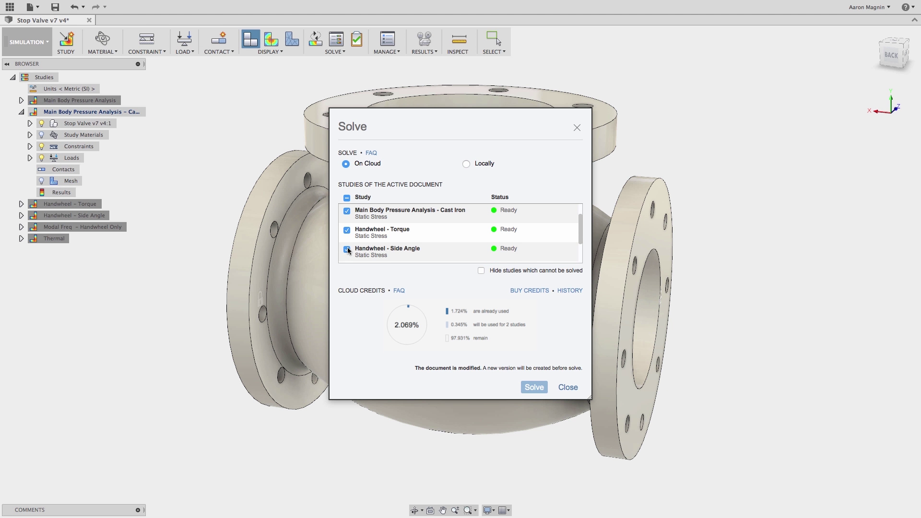
{"action": "scroll", "coordinate": [349, 250], "scroll_direction": "down", "scroll_amount": 1}
{"action": "scroll", "coordinate": [349, 250], "scroll_direction": "down", "scroll_amount": 1}
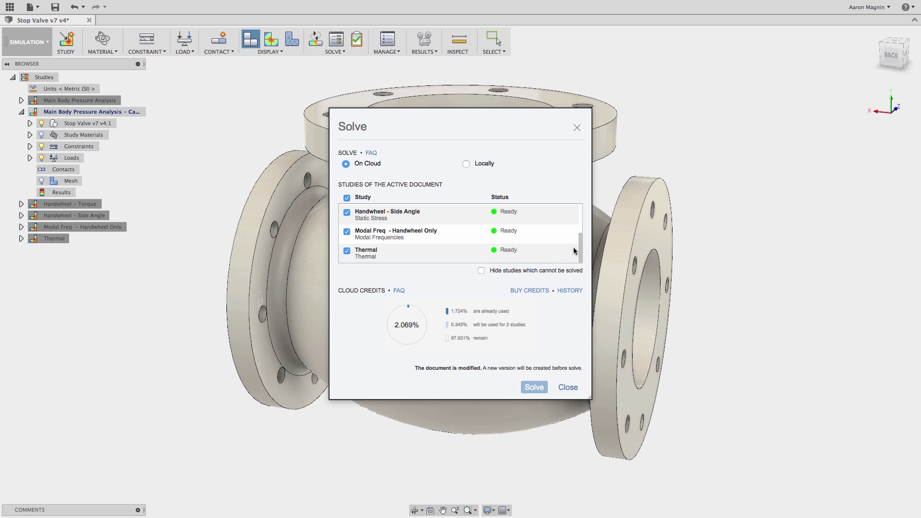
{"action": "left_click_drag", "start_coordinate": [580, 248], "coordinate": [584, 209]}
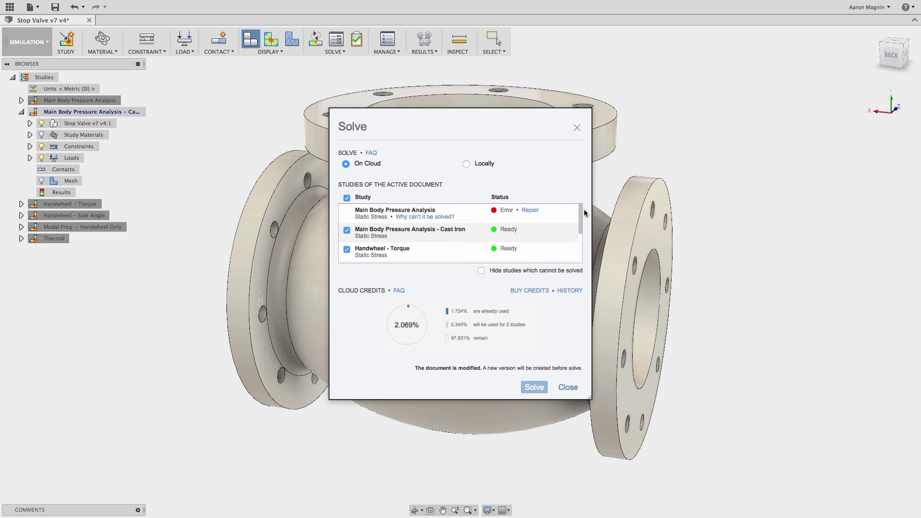
{"action": "left_click", "coordinate": [482, 270]}
Show the unsolvable studies again, repair Main Body Pressure Analysis and dismiss the Cannot Solve warning.
{"action": "left_click", "coordinate": [481, 270]}
{"action": "left_click", "coordinate": [528, 210]}
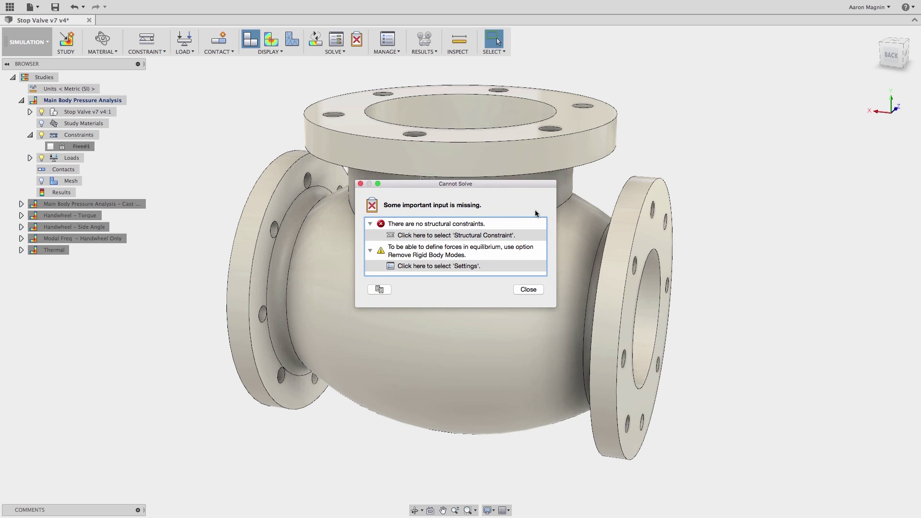
{"action": "left_click", "coordinate": [529, 290]}
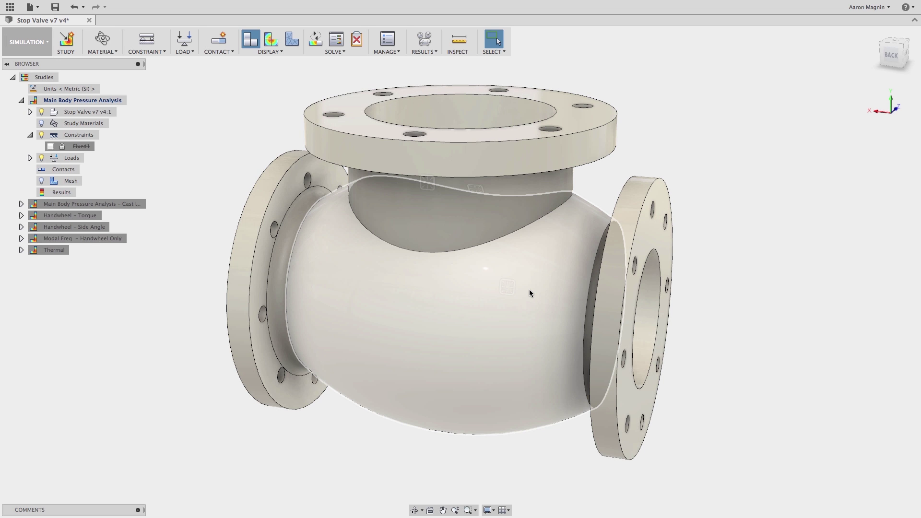
Add a Fixed structural constraint holding the right and top flange faces.
{"action": "key", "text": "c"}
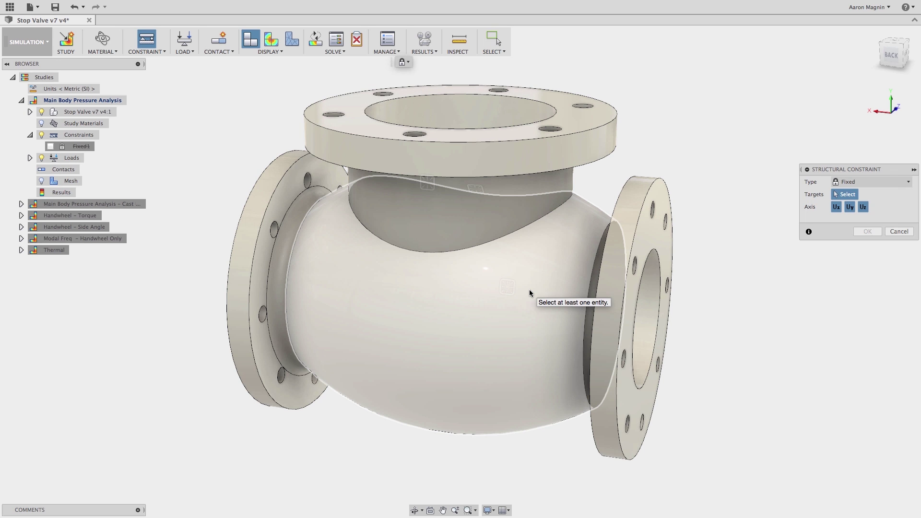
{"action": "left_click", "coordinate": [645, 317]}
{"action": "left_click", "coordinate": [522, 140]}
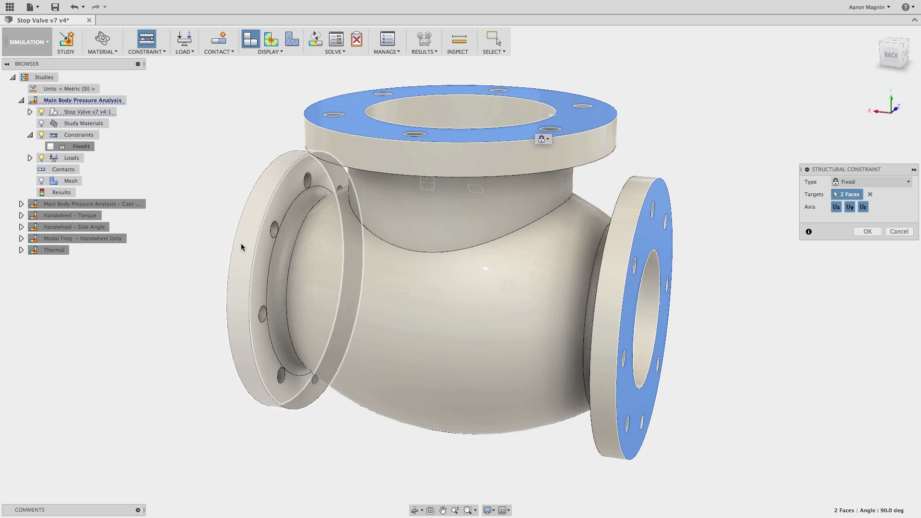
{"action": "right_click", "coordinate": [241, 284]}
{"action": "left_click", "coordinate": [237, 283]}
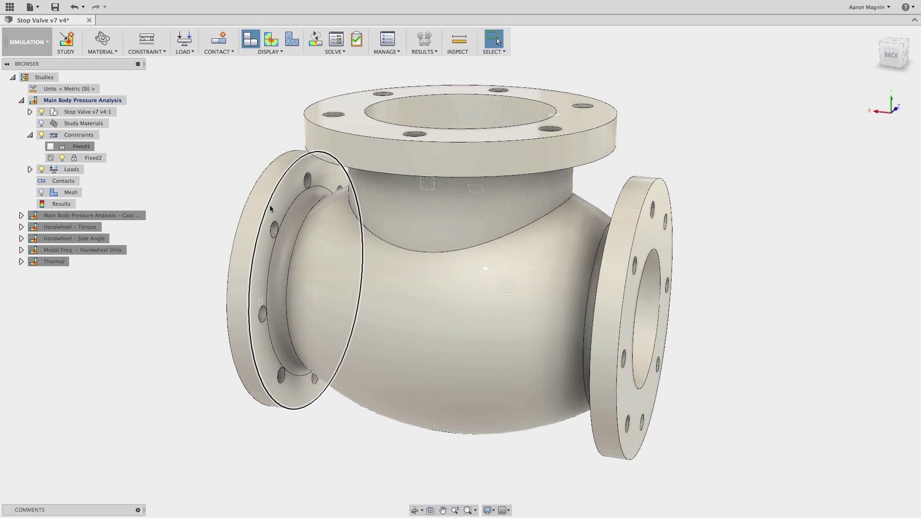
Tick Cast Iron, both Handwheel, Modal Freq and Thermal studies, solve all six on the cloud, and close Job Status.
{"action": "left_click", "coordinate": [315, 39]}
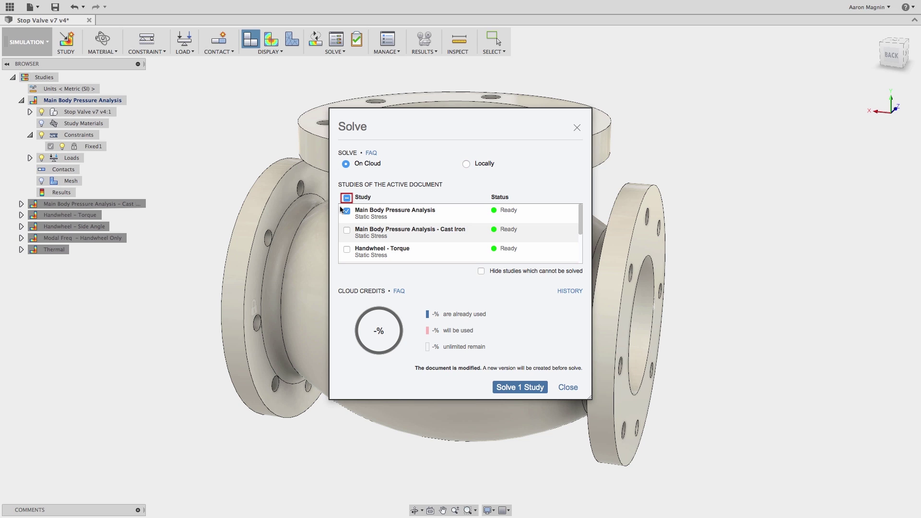
{"action": "left_click", "coordinate": [347, 230]}
{"action": "scroll", "coordinate": [348, 231], "scroll_direction": "down", "scroll_amount": 2}
{"action": "left_click", "coordinate": [347, 231]}
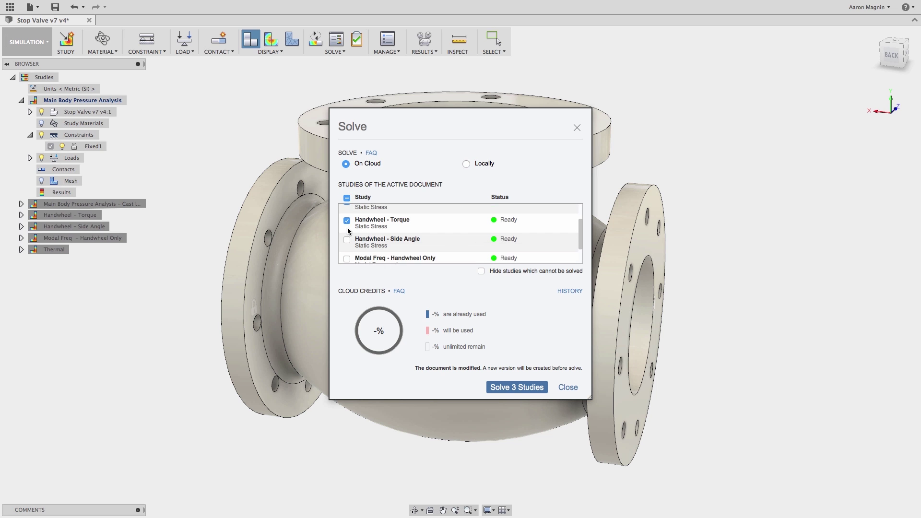
{"action": "scroll", "coordinate": [348, 232], "scroll_direction": "down", "scroll_amount": 1}
{"action": "left_click", "coordinate": [347, 231]}
{"action": "scroll", "coordinate": [348, 231], "scroll_direction": "down", "scroll_amount": 1}
{"action": "left_click", "coordinate": [347, 231]}
{"action": "left_click", "coordinate": [347, 250]}
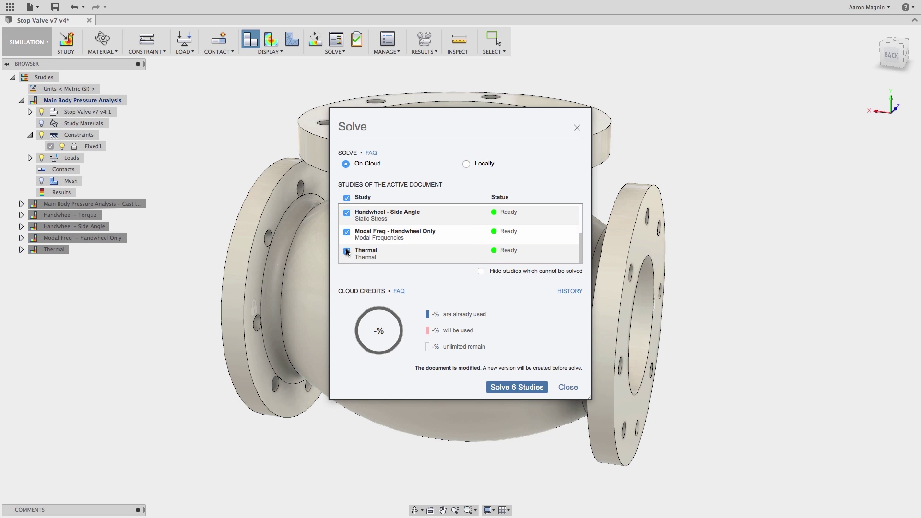
{"action": "left_click", "coordinate": [500, 386]}
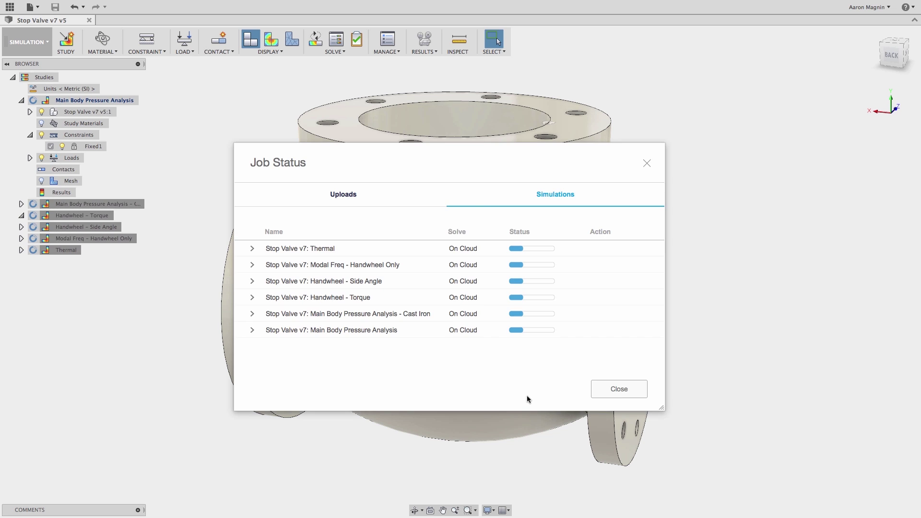
{"action": "left_click", "coordinate": [598, 388]}
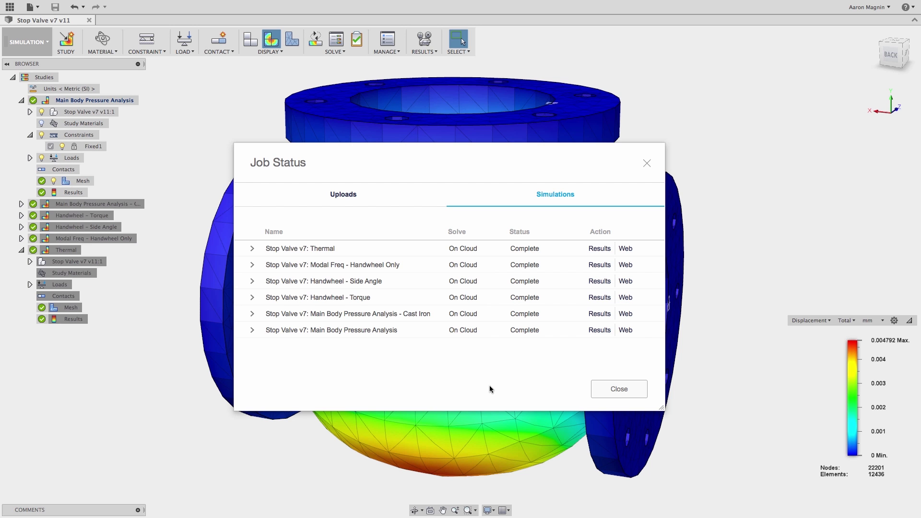
Show only the valve's high-displacement regions, then animate the Modal Freq - Handwheel Only mode shape.
{"action": "left_click", "coordinate": [599, 390]}
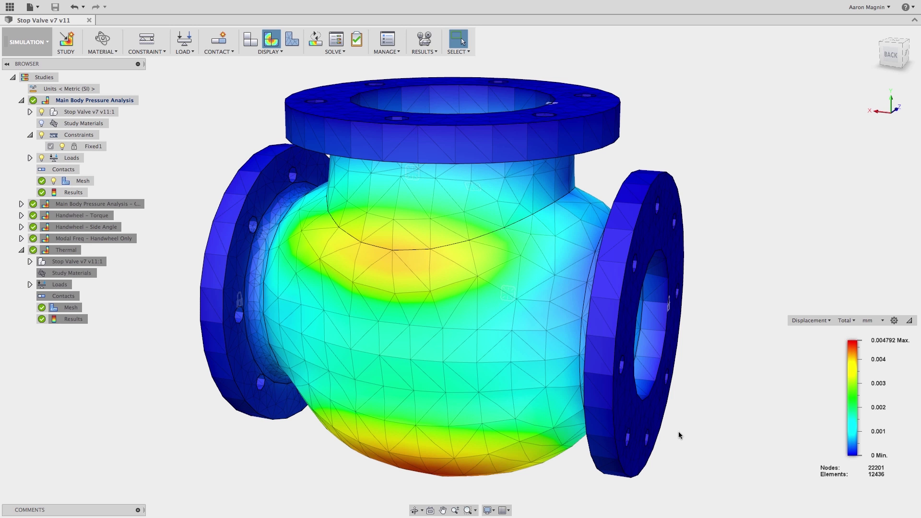
{"action": "left_click_drag", "start_coordinate": [847, 454], "coordinate": [844, 411]}
{"action": "left_click", "coordinate": [336, 41]}
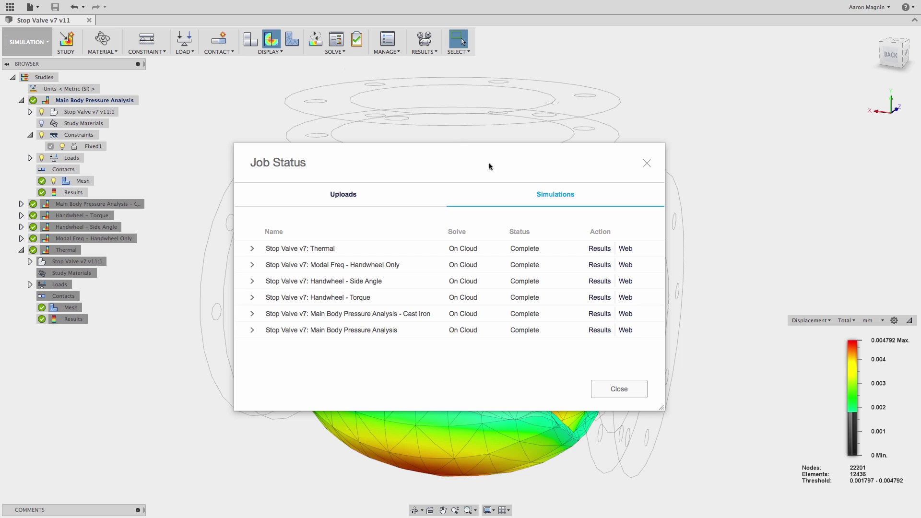
{"action": "left_click", "coordinate": [592, 263]}
{"action": "left_click", "coordinate": [417, 39]}
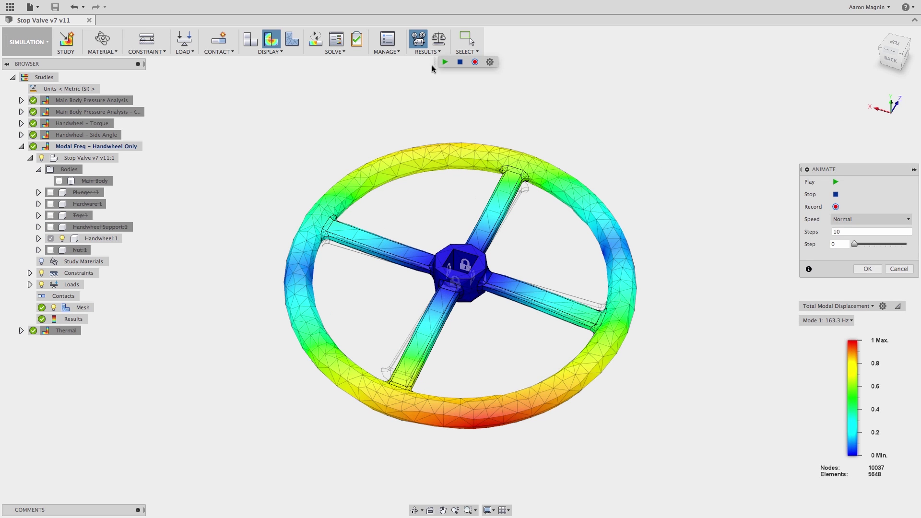
{"action": "left_click", "coordinate": [446, 62]}
{"action": "key", "text": "Escape"}
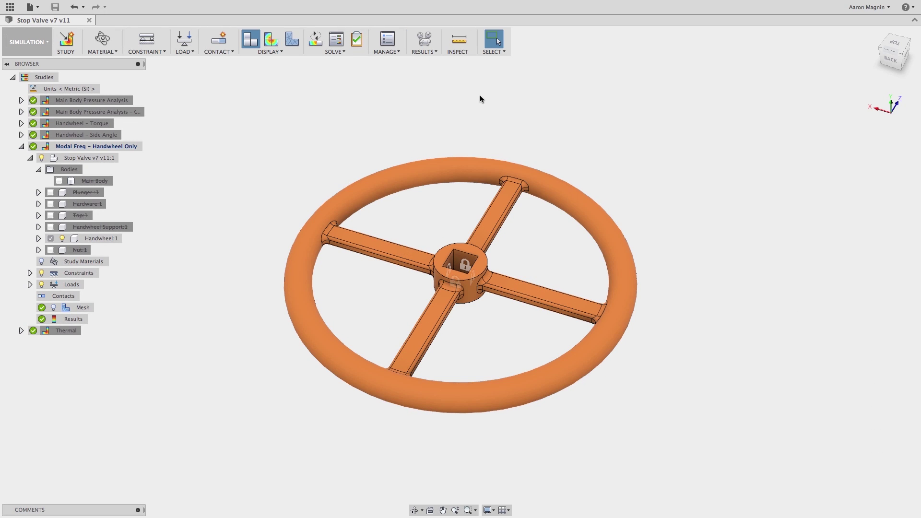
{"action": "left_click", "coordinate": [47, 45]}
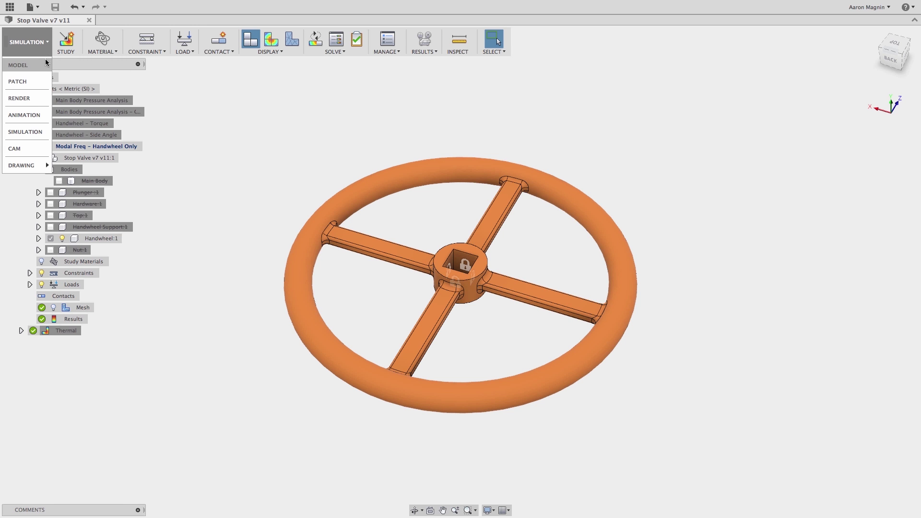
Return to the Model workspace and open a handwheel drawing From Design.
{"action": "left_click", "coordinate": [46, 62]}
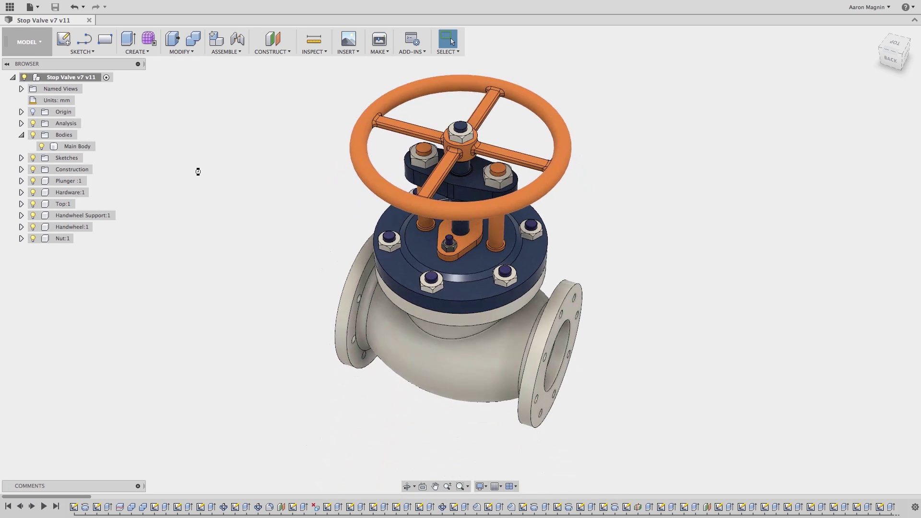
{"action": "left_click", "coordinate": [42, 44]}
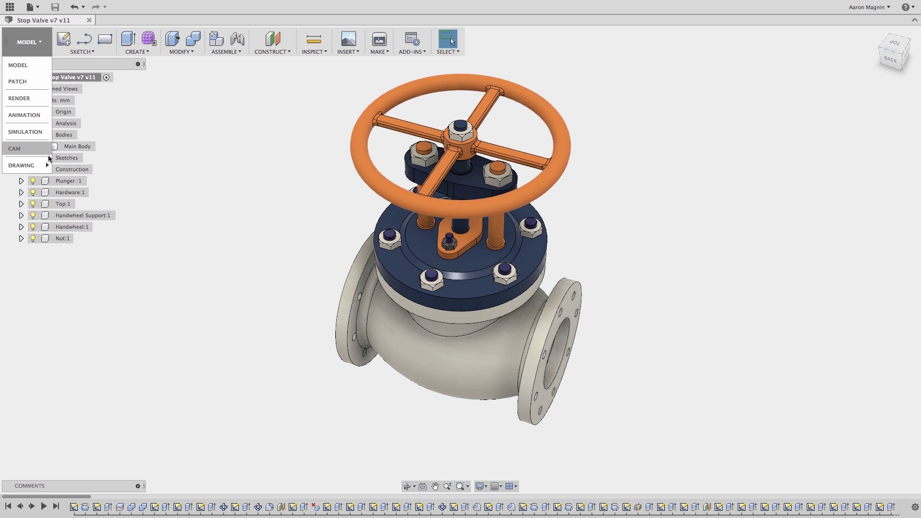
{"action": "mouse_move", "coordinate": [48, 165]}
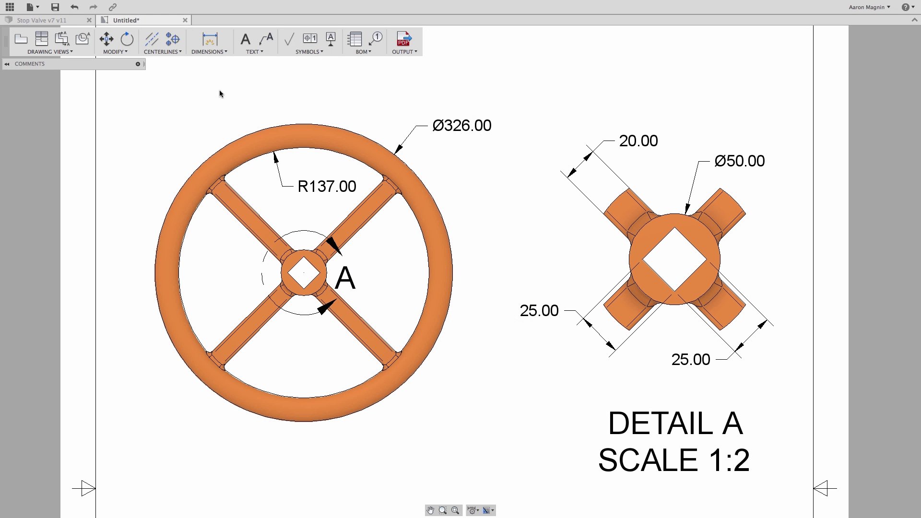
Rotate the handwheel view about the wheel centre so its spokes stand upright.
{"action": "left_click", "coordinate": [126, 39]}
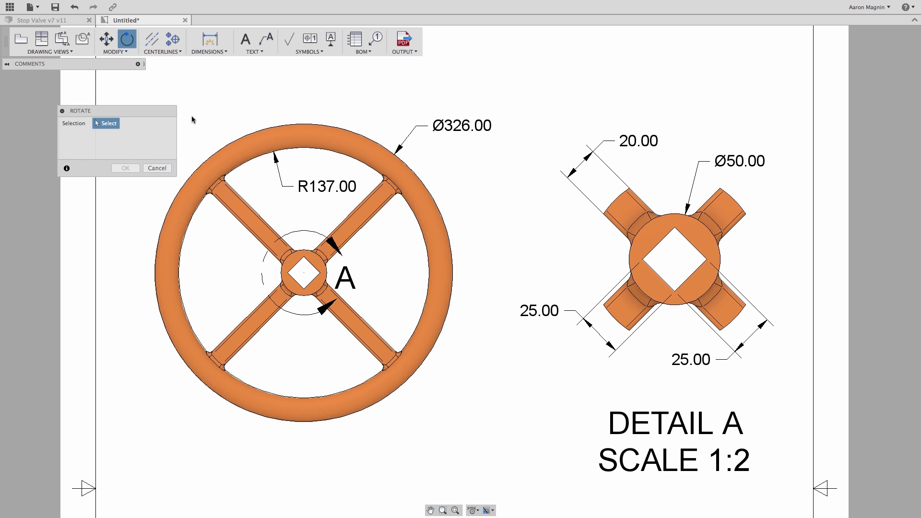
{"action": "left_click", "coordinate": [216, 158]}
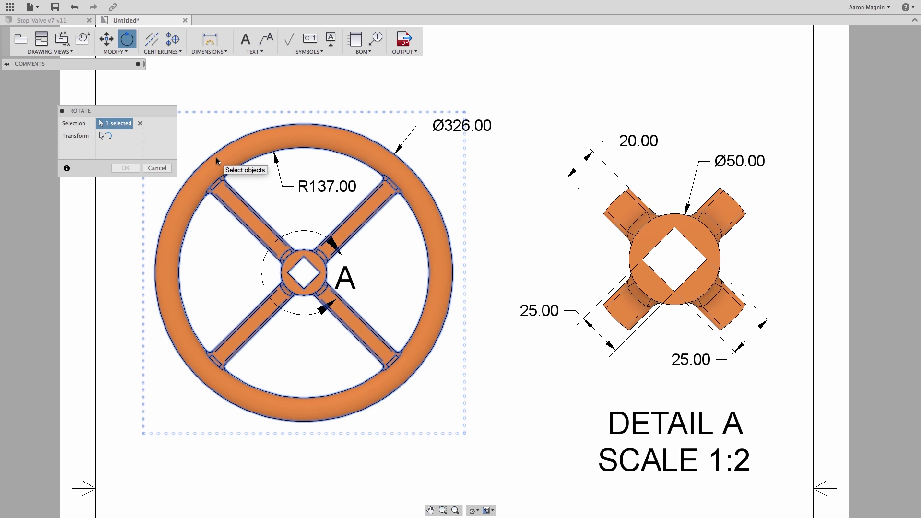
{"action": "left_click", "coordinate": [106, 137]}
{"action": "left_click", "coordinate": [302, 271]}
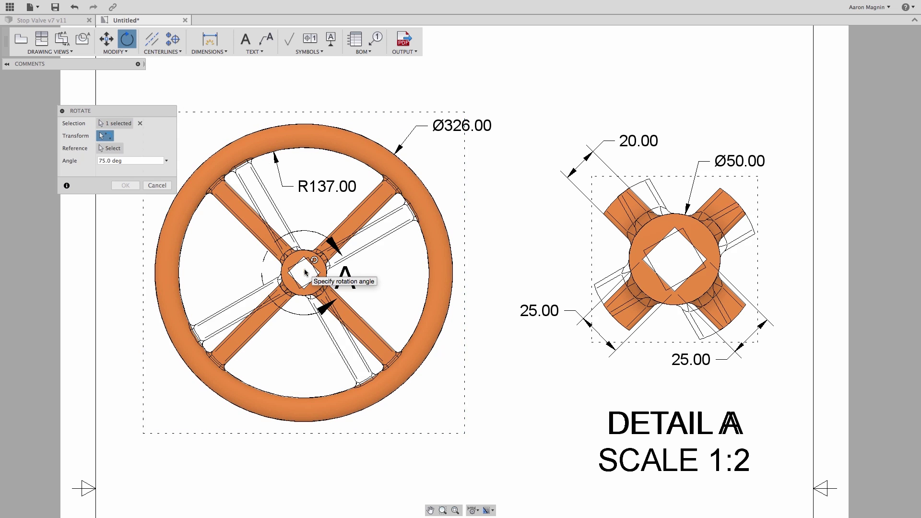
{"action": "left_click", "coordinate": [331, 263]}
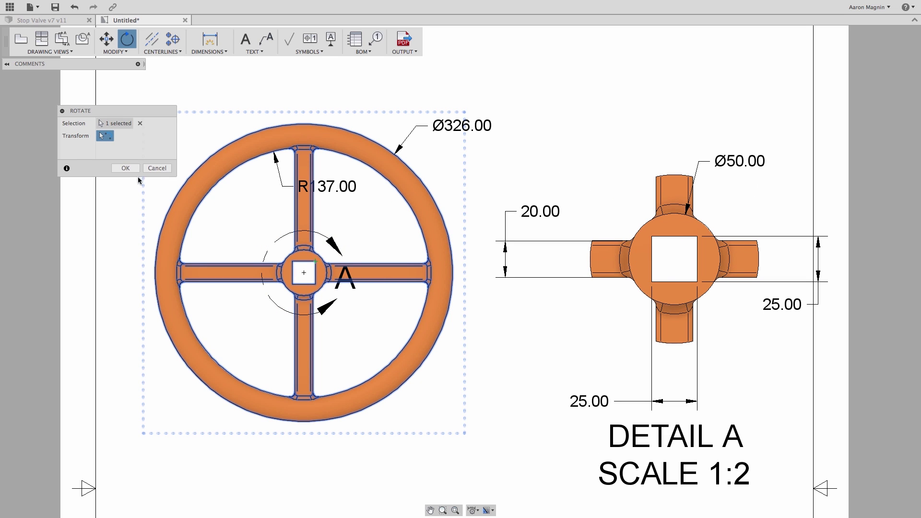
{"action": "left_click", "coordinate": [126, 167]}
Reposition the R137.00, 25.00 and Ø50.00 dimension labels around the rotated wheel.
{"action": "left_click_drag", "start_coordinate": [327, 186], "coordinate": [139, 119]}
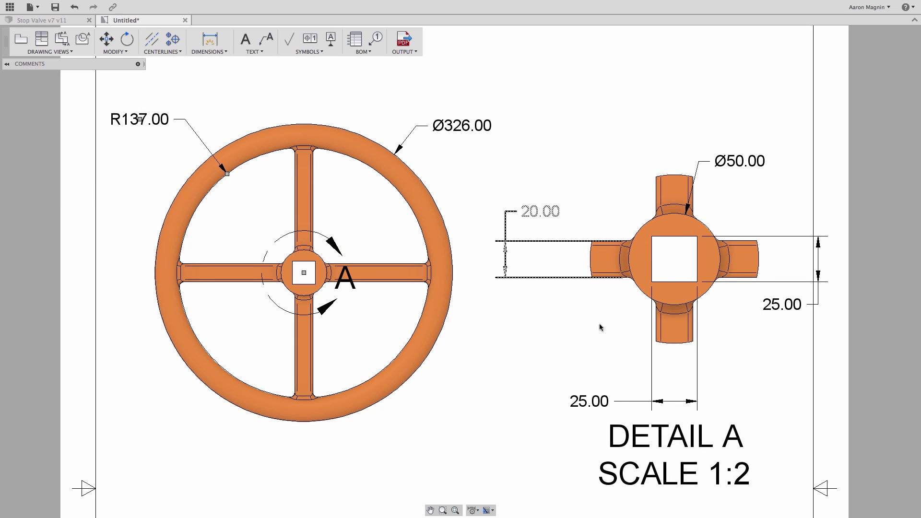
{"action": "left_click_drag", "start_coordinate": [804, 298], "coordinate": [785, 298]}
{"action": "left_click_drag", "start_coordinate": [739, 161], "coordinate": [769, 183]}
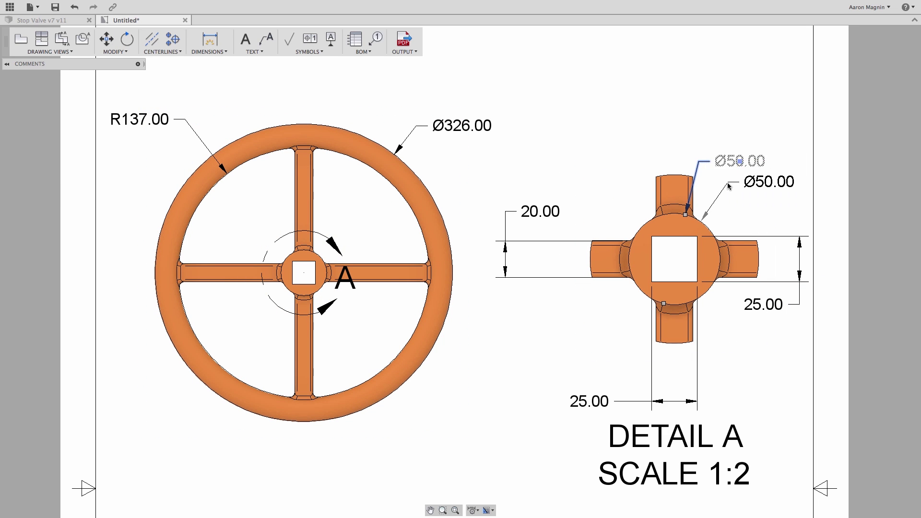